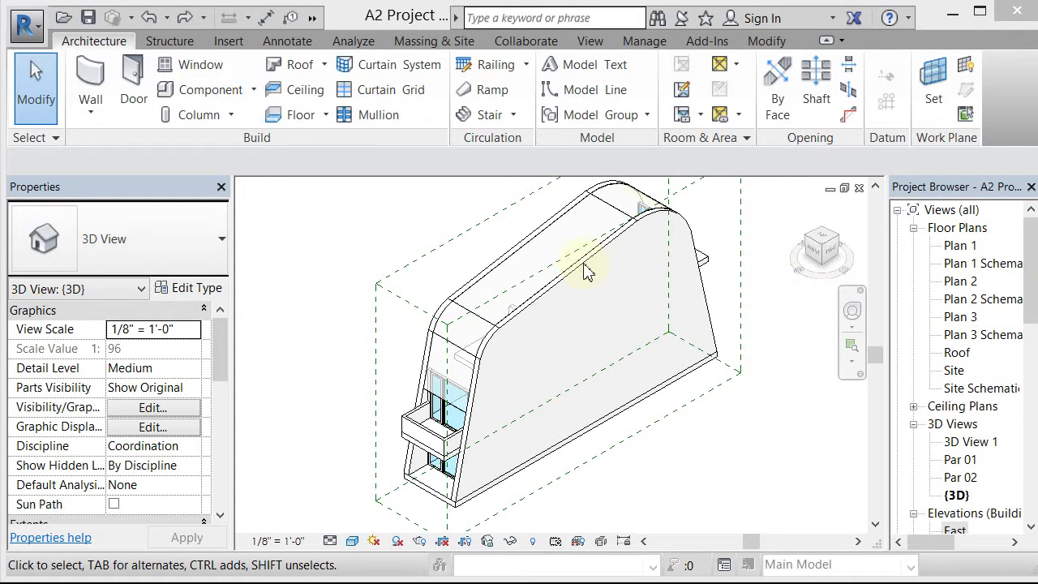
Delete the curved roof and switch to the Plan 1 floor plan
{"action": "left_click", "coordinate": [466, 308]}
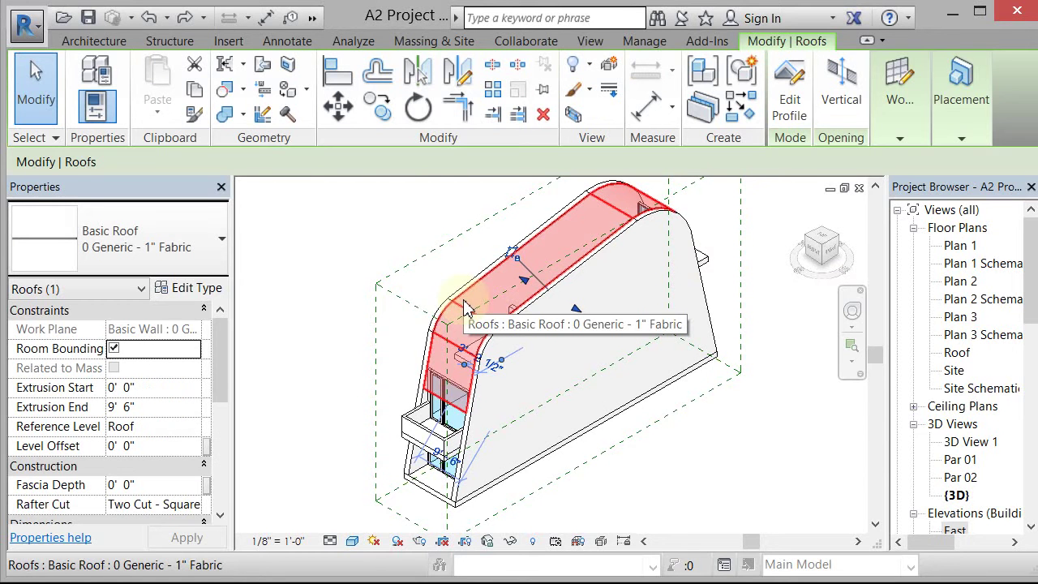
{"action": "key", "text": "Delete"}
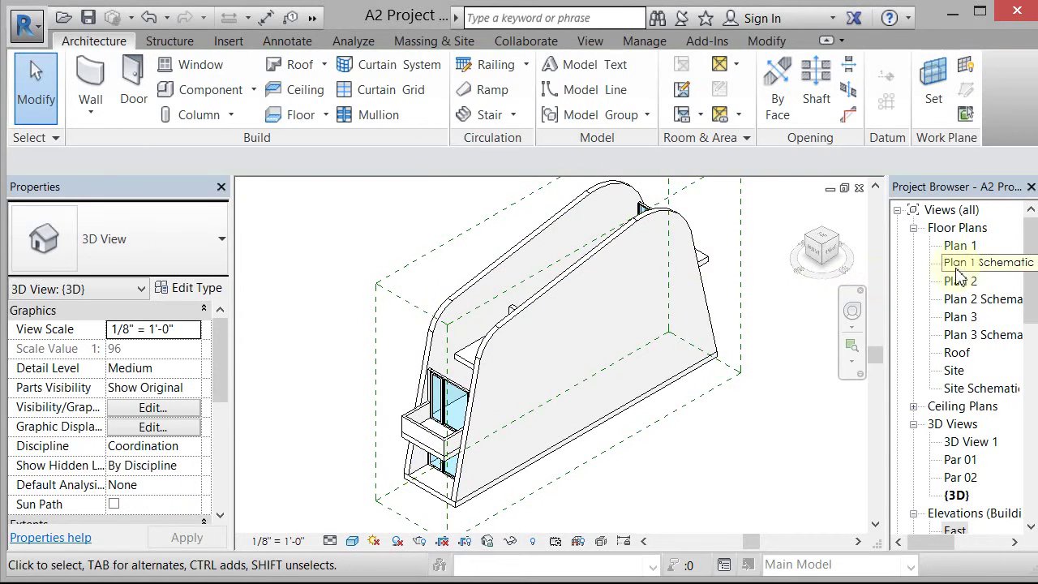
{"action": "double_click", "coordinate": [956, 247]}
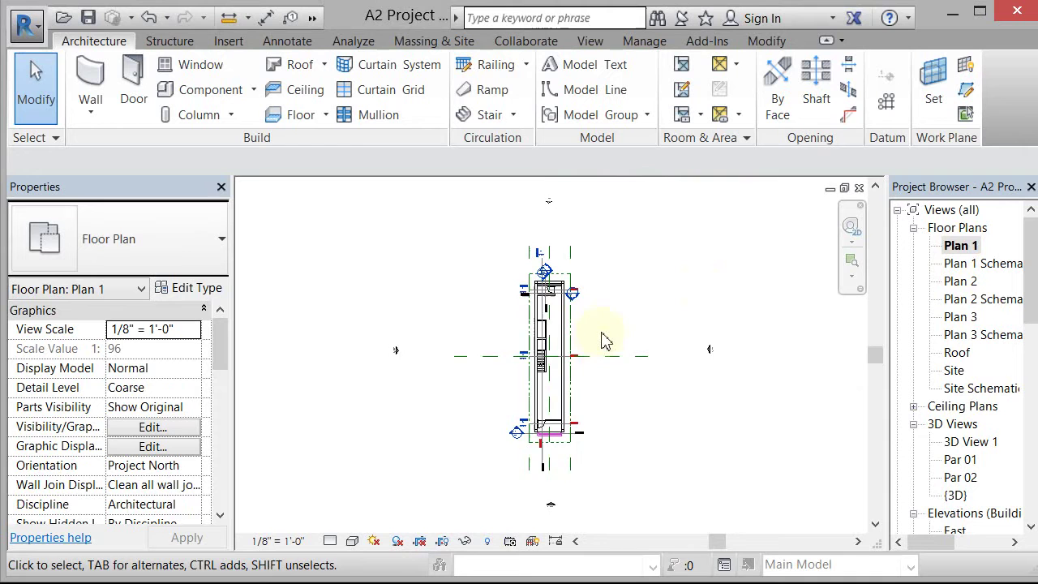
{"action": "scroll", "coordinate": [568, 336], "scroll_direction": "up", "scroll_amount": 2}
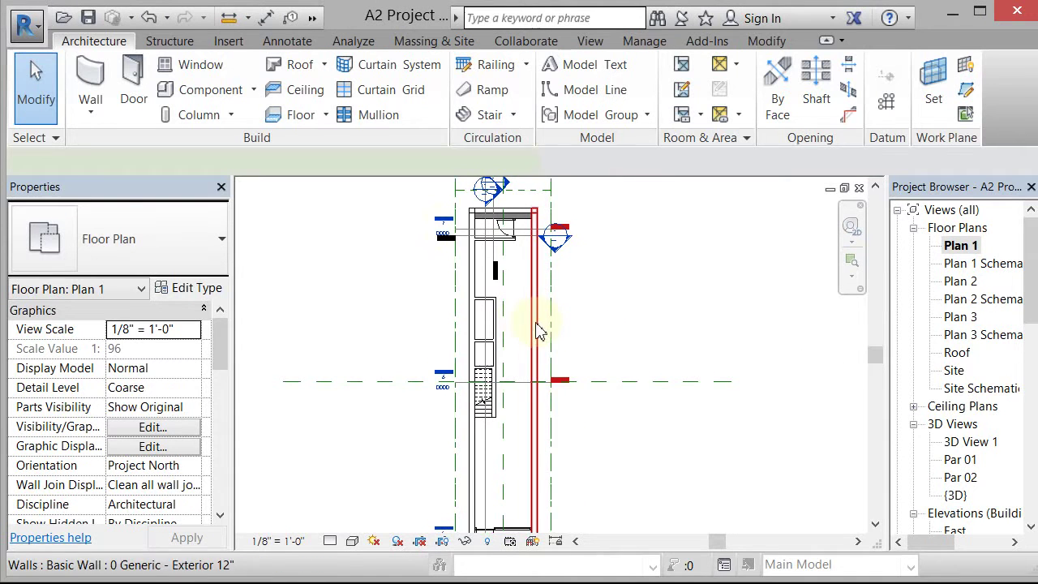
Mirror the right exterior wall across the ew reference plane with Copy turned off
{"action": "left_click", "coordinate": [535, 331]}
{"action": "left_click", "coordinate": [452, 71]}
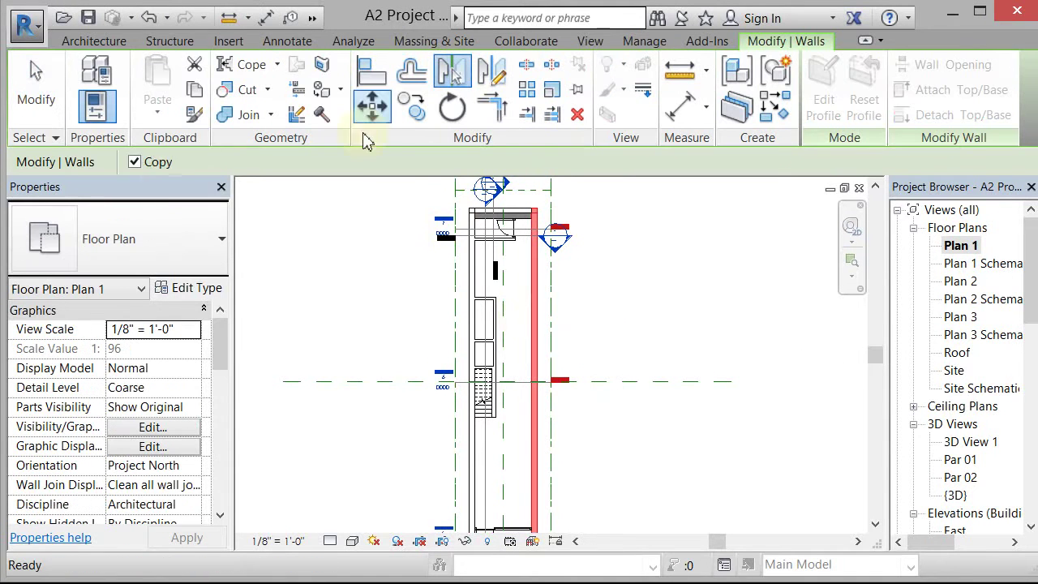
{"action": "left_click", "coordinate": [135, 162]}
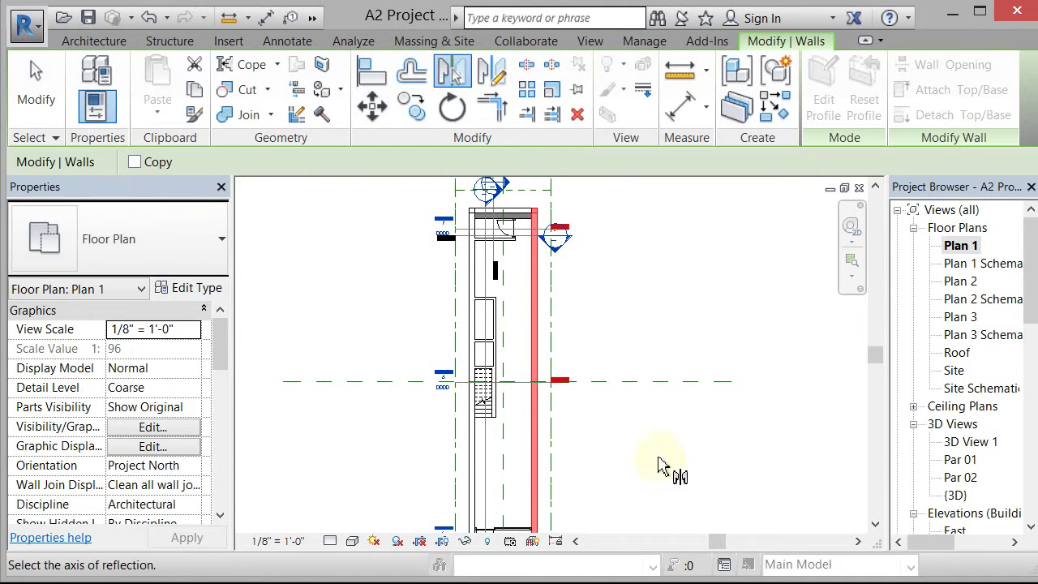
{"action": "left_click", "coordinate": [635, 381]}
Check the wall's curved profile in the East elevation, then close that view
{"action": "double_click", "coordinate": [957, 531]}
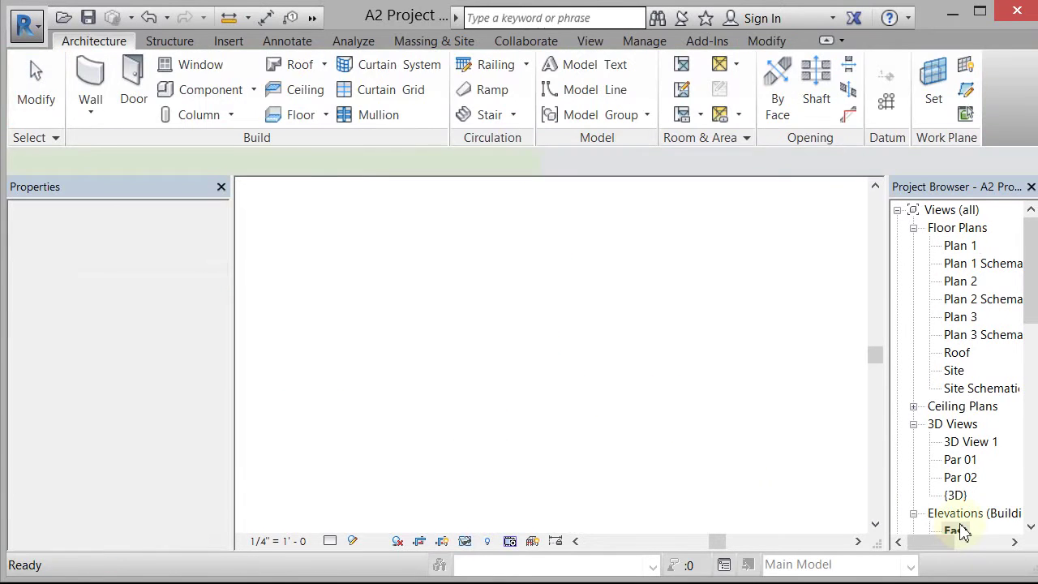
{"action": "scroll", "coordinate": [689, 301], "scroll_direction": "up", "scroll_amount": 2}
{"action": "scroll", "coordinate": [679, 303], "scroll_direction": "up", "scroll_amount": 2}
{"action": "scroll", "coordinate": [819, 374], "scroll_direction": "up", "scroll_amount": 2}
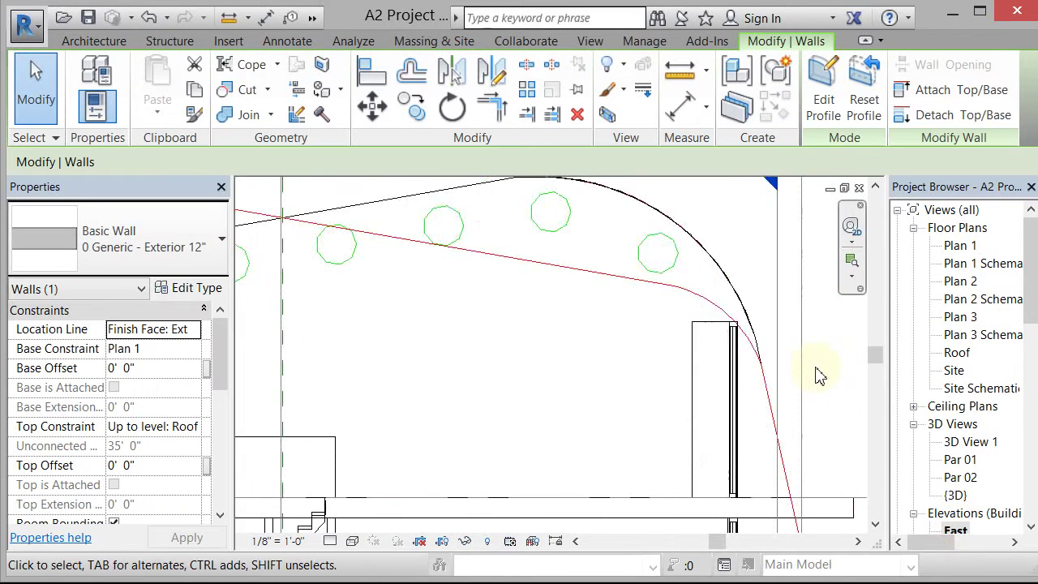
{"action": "scroll", "coordinate": [811, 381], "scroll_direction": "up", "scroll_amount": 2}
{"action": "scroll", "coordinate": [851, 308], "scroll_direction": "down", "scroll_amount": 2}
{"action": "scroll", "coordinate": [736, 347], "scroll_direction": "down", "scroll_amount": 2}
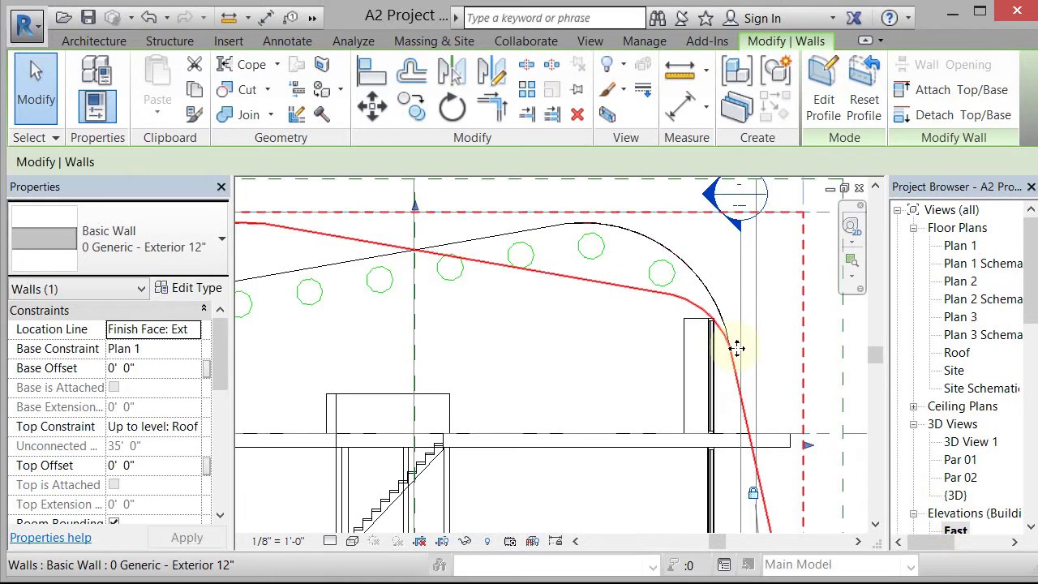
{"action": "scroll", "coordinate": [736, 347], "scroll_direction": "down", "scroll_amount": 3}
{"action": "left_click", "coordinate": [474, 241]}
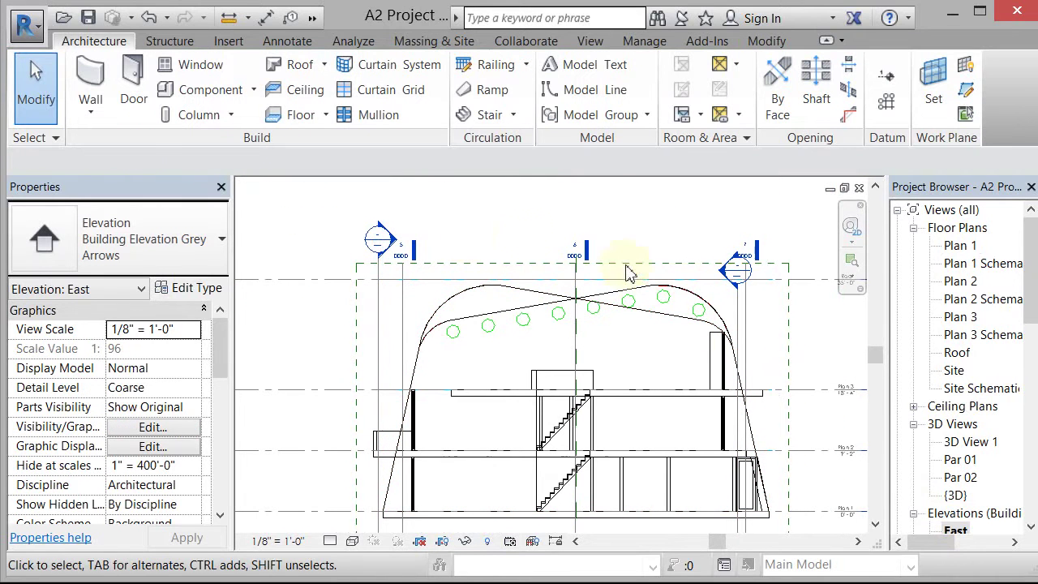
{"action": "left_click", "coordinate": [858, 188]}
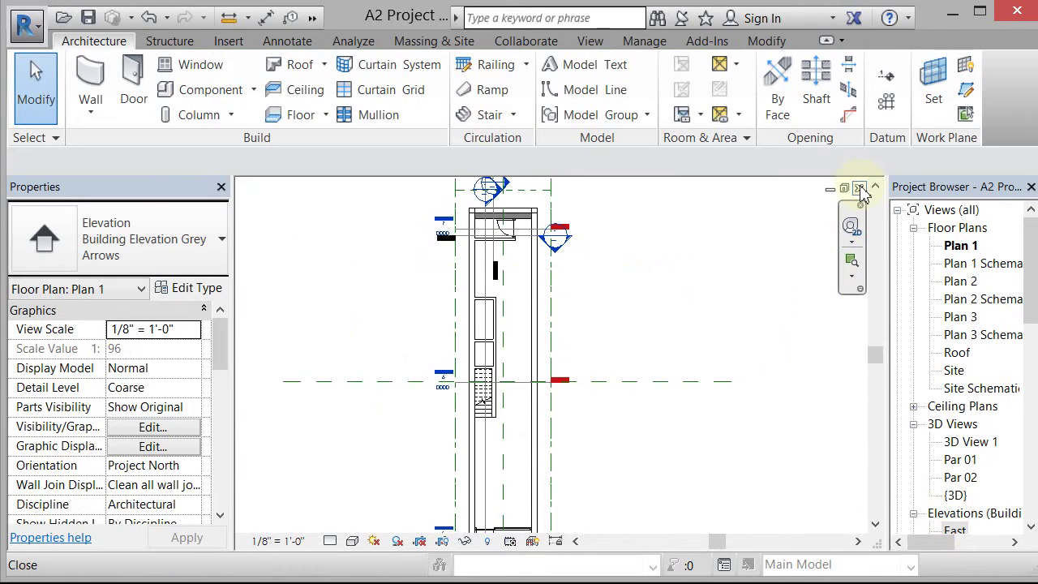
{"action": "left_click", "coordinate": [858, 189]}
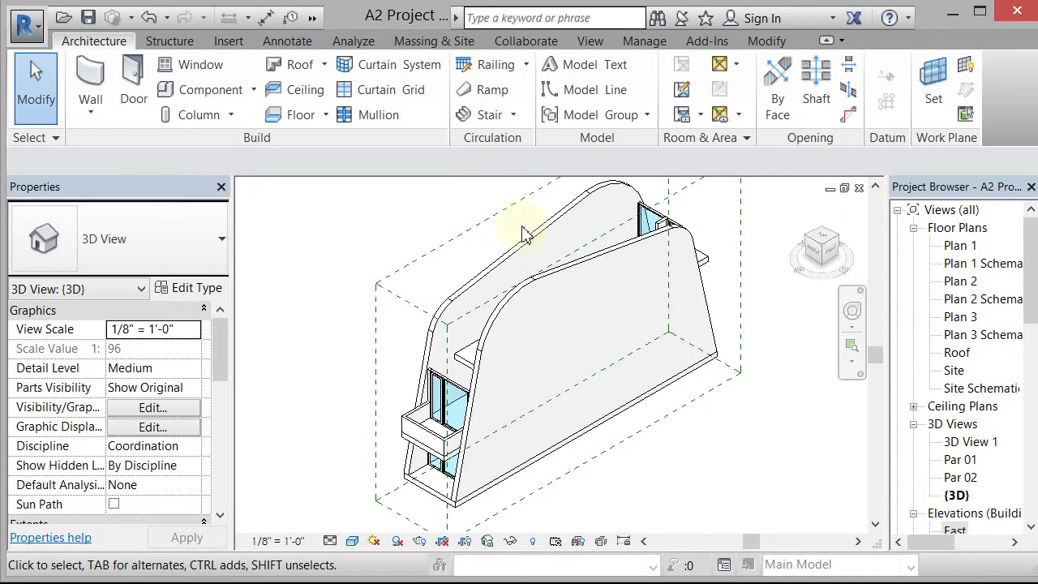
{"action": "scroll", "coordinate": [463, 278], "scroll_direction": "up", "scroll_amount": 3}
{"action": "scroll", "coordinate": [459, 289], "scroll_direction": "up", "scroll_amount": 3}
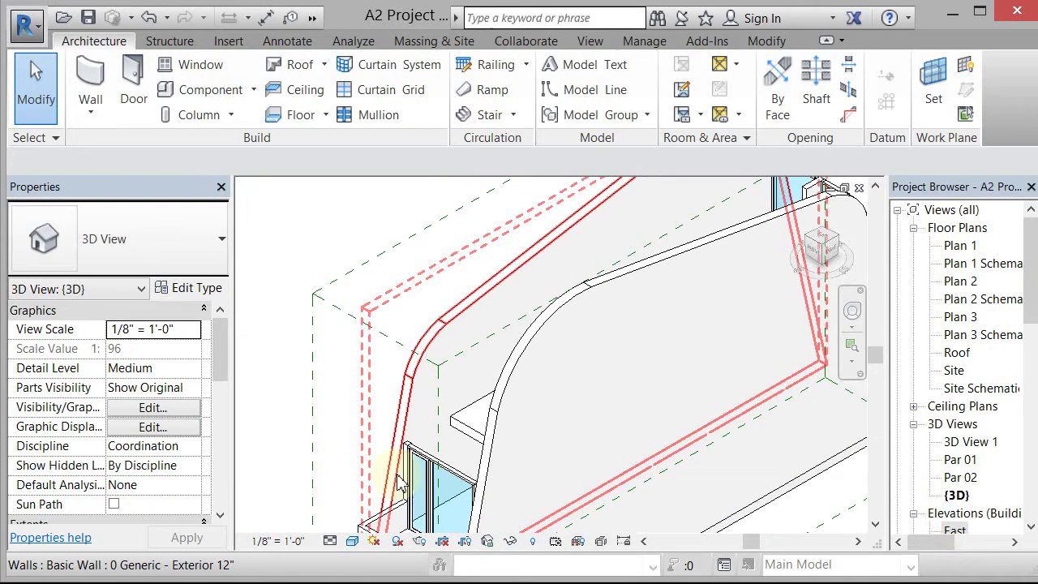
{"action": "scroll", "coordinate": [463, 297], "scroll_direction": "down", "scroll_amount": 1}
{"action": "scroll", "coordinate": [502, 300], "scroll_direction": "down", "scroll_amount": 3}
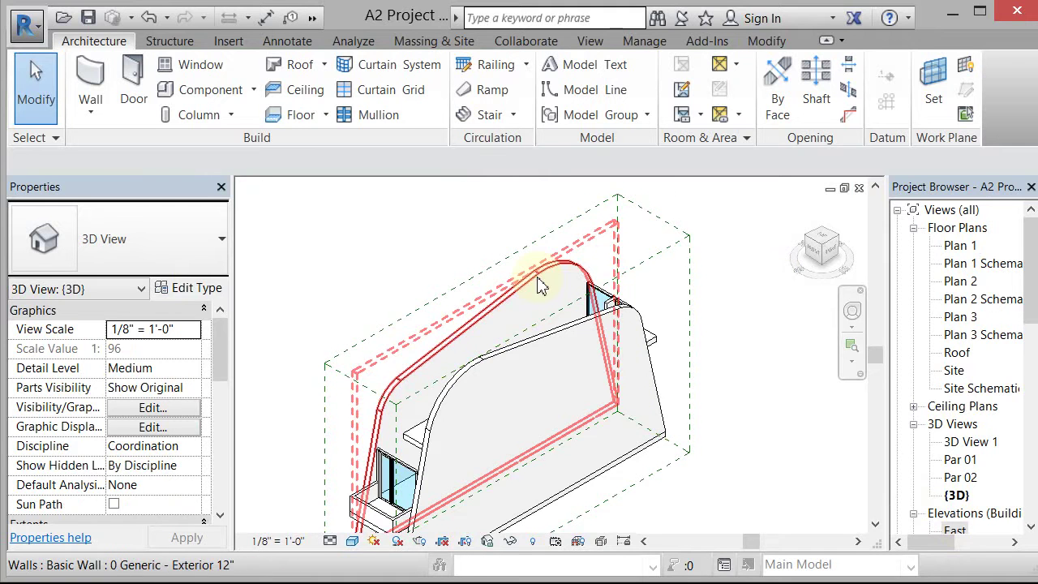
{"action": "scroll", "coordinate": [375, 382], "scroll_direction": "up", "scroll_amount": 3}
{"action": "scroll", "coordinate": [394, 359], "scroll_direction": "up", "scroll_amount": 2}
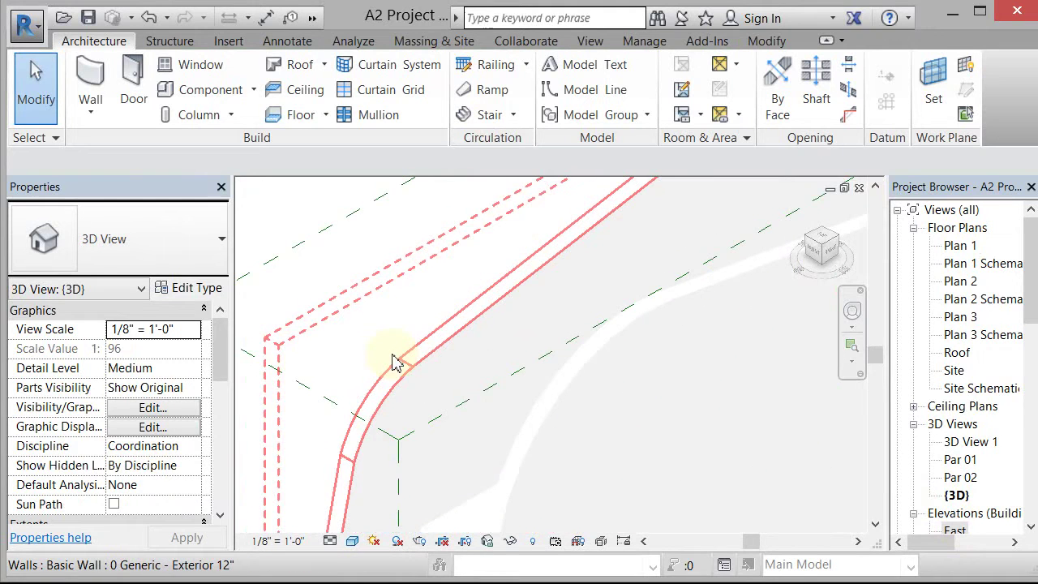
{"action": "scroll", "coordinate": [375, 253], "scroll_direction": "down", "scroll_amount": 2}
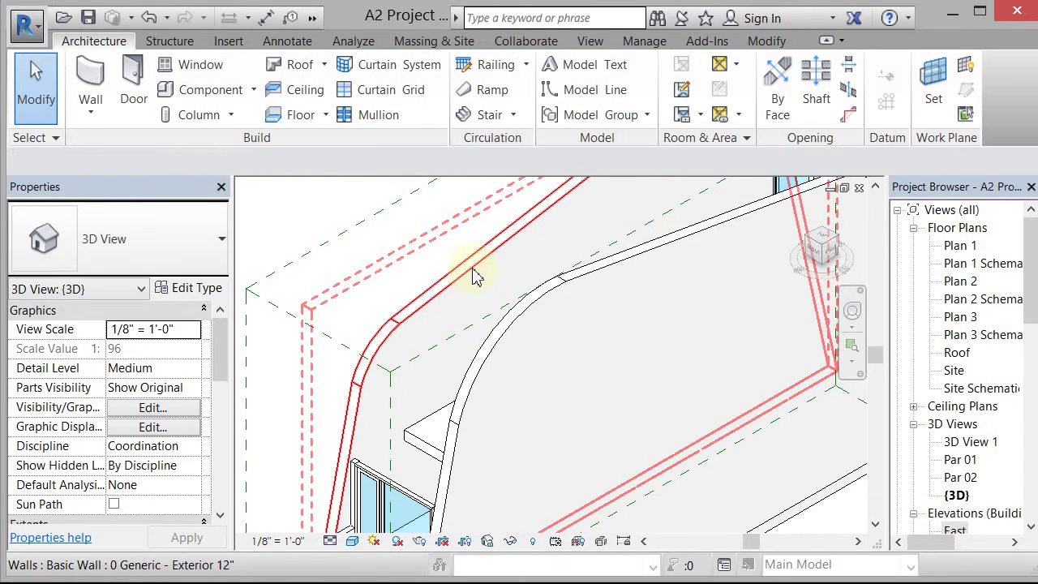
{"action": "scroll", "coordinate": [476, 275], "scroll_direction": "down", "scroll_amount": 2}
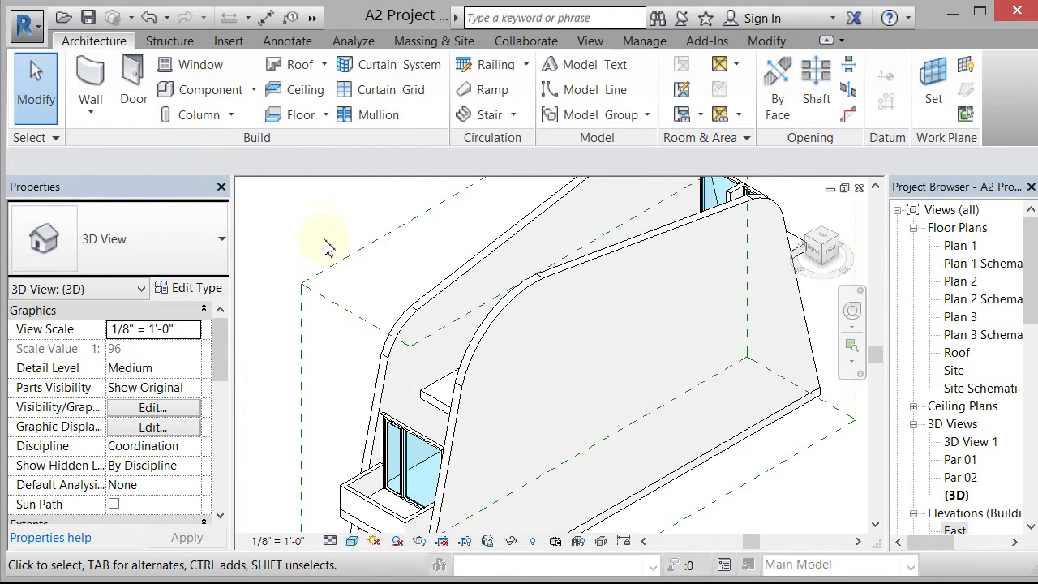
Create a Model In-Place family in the Walls category, accepting the default name
{"action": "left_click", "coordinate": [255, 96]}
{"action": "left_click", "coordinate": [210, 167]}
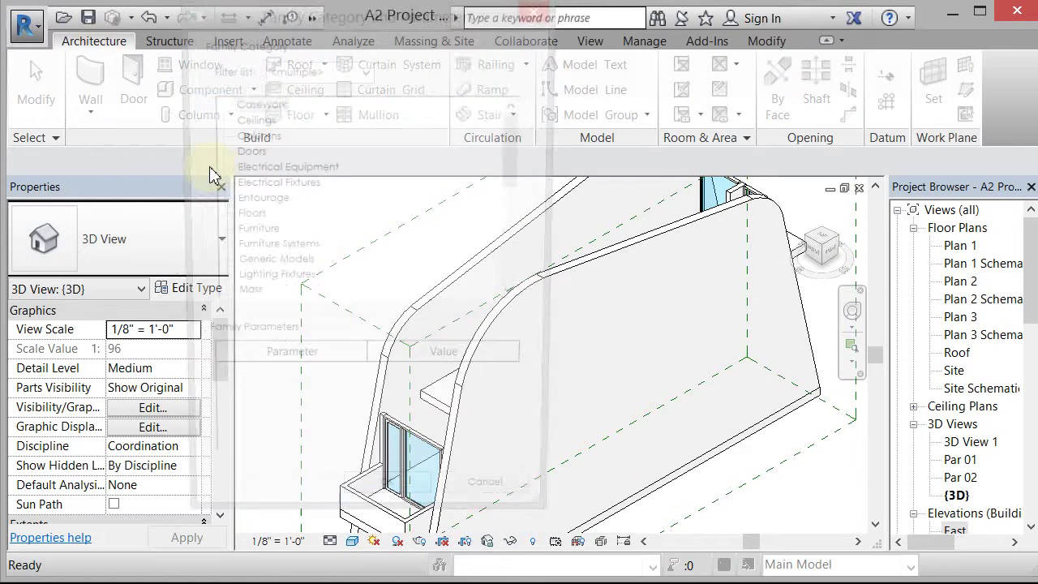
{"action": "left_click_drag", "start_coordinate": [511, 147], "coordinate": [514, 262]}
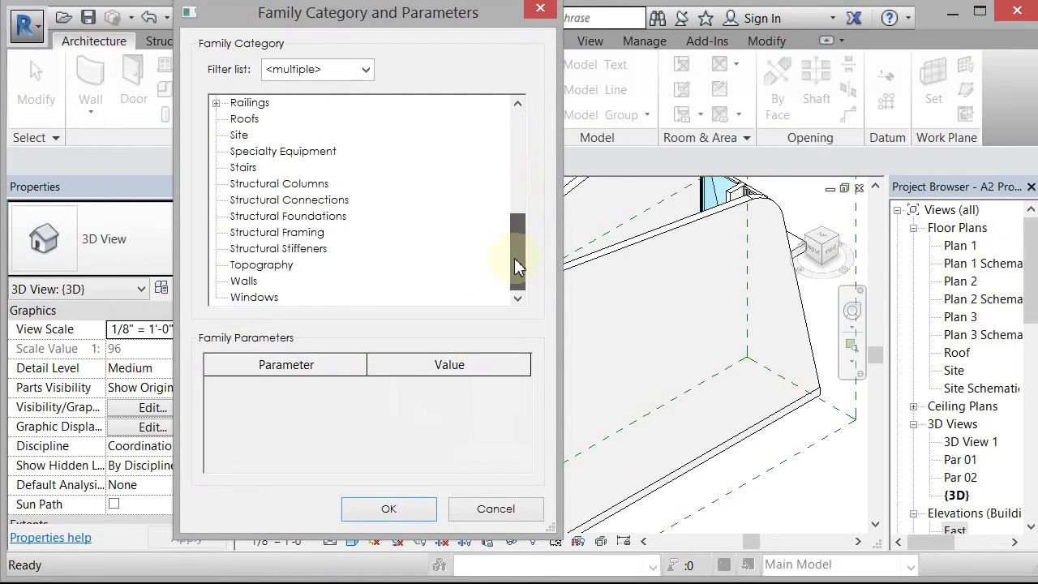
{"action": "left_click", "coordinate": [245, 280]}
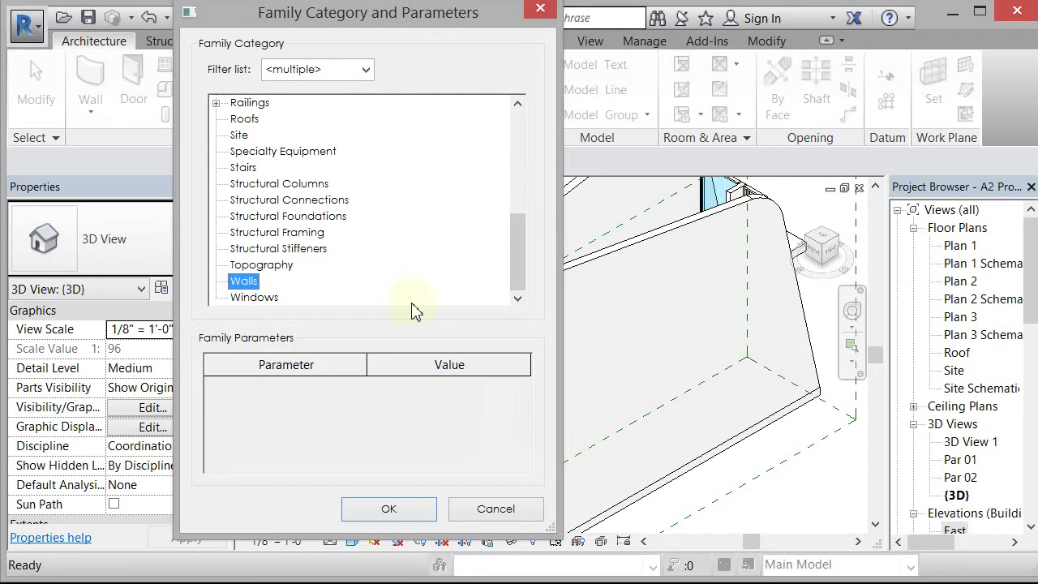
{"action": "left_click", "coordinate": [389, 509]}
{"action": "type", "text": "Wall reveal"}
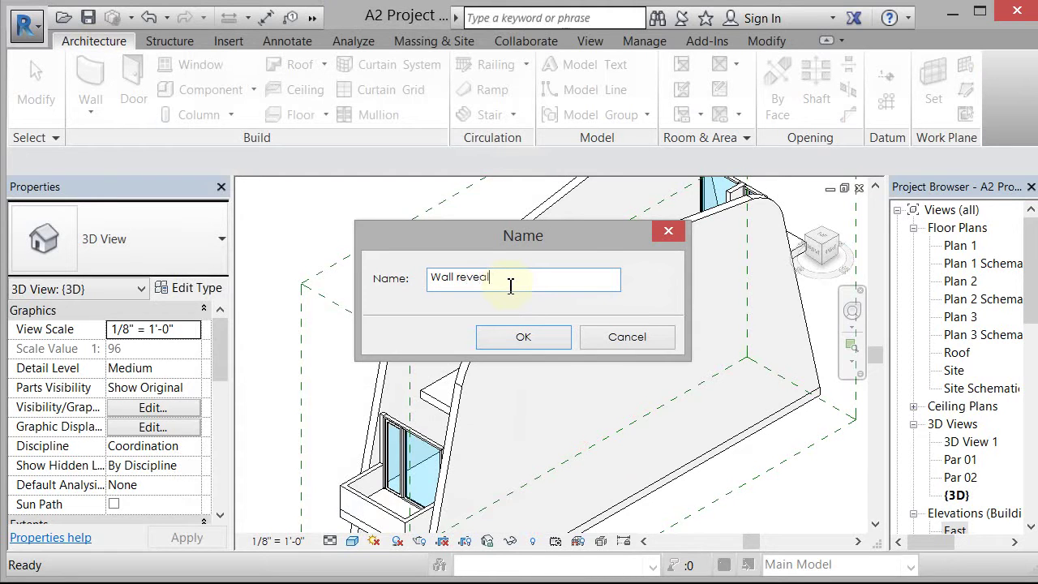
{"action": "key", "text": "Return"}
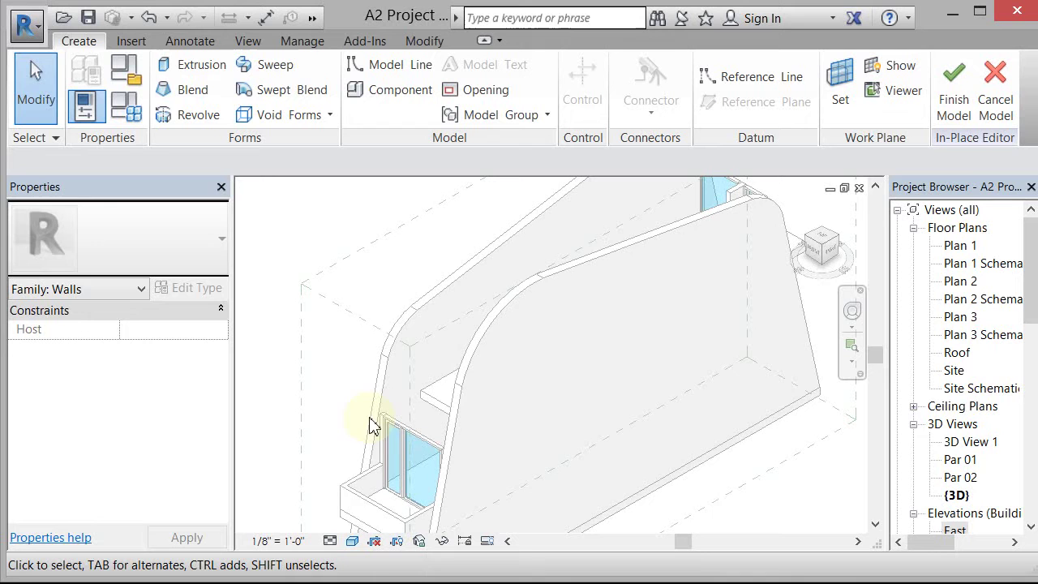
Start a sweep and pick the wall's straight, curved and vertical top edges as its path
{"action": "left_click", "coordinate": [283, 71]}
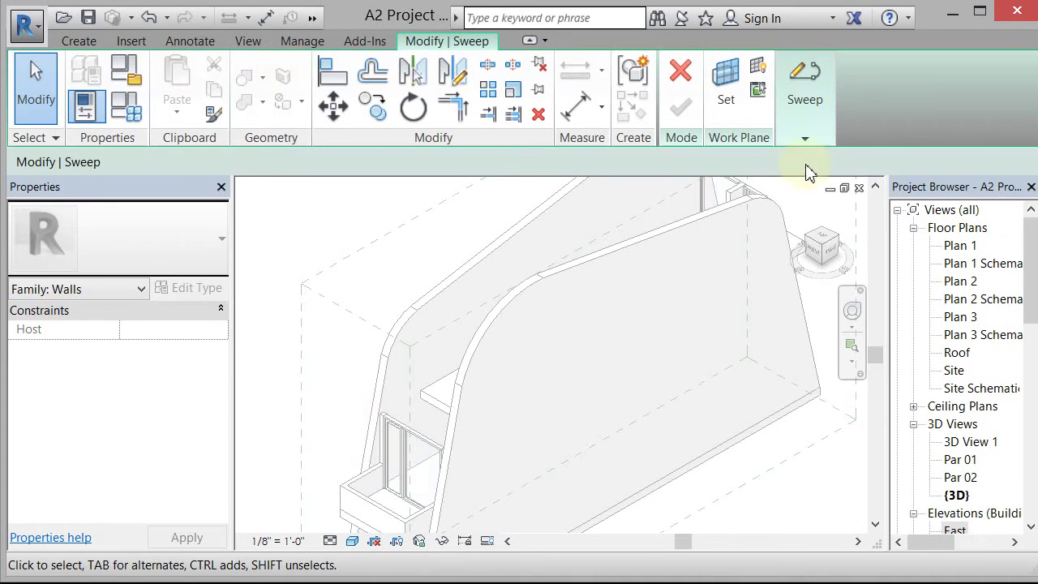
{"action": "left_click", "coordinate": [807, 137]}
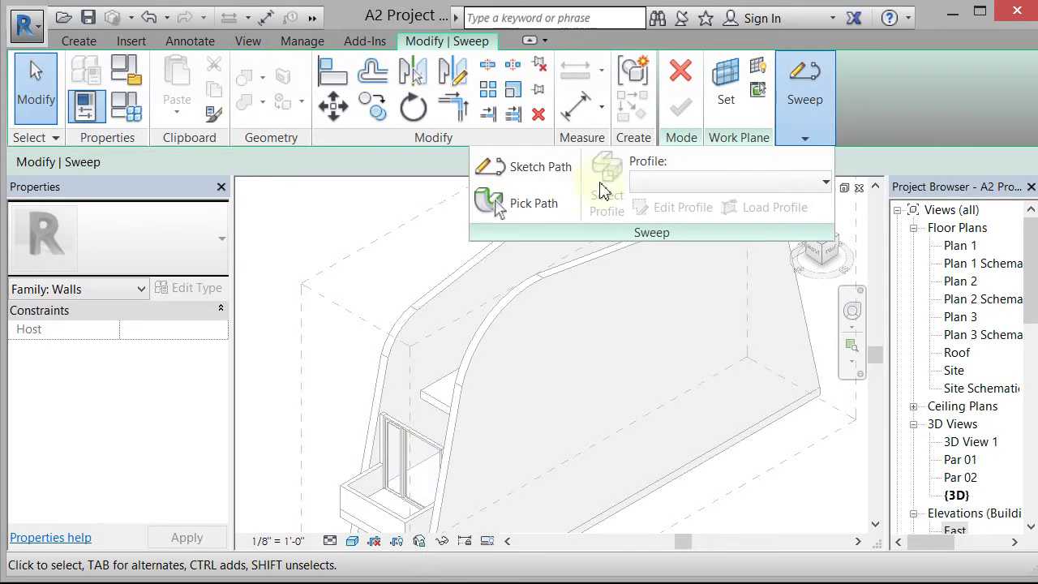
{"action": "left_click", "coordinate": [555, 207]}
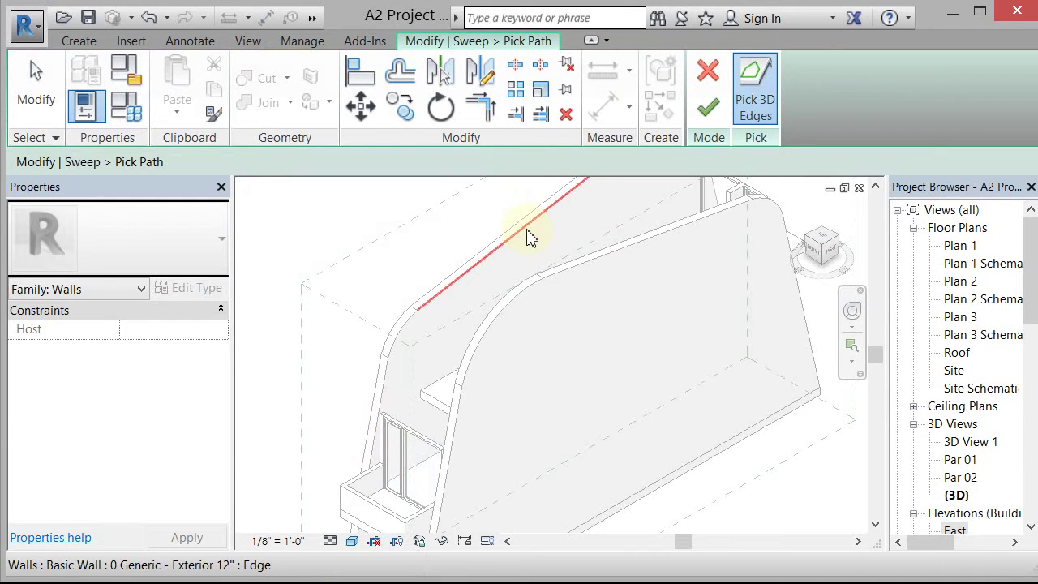
{"action": "left_click", "coordinate": [495, 269]}
{"action": "left_click", "coordinate": [400, 339]}
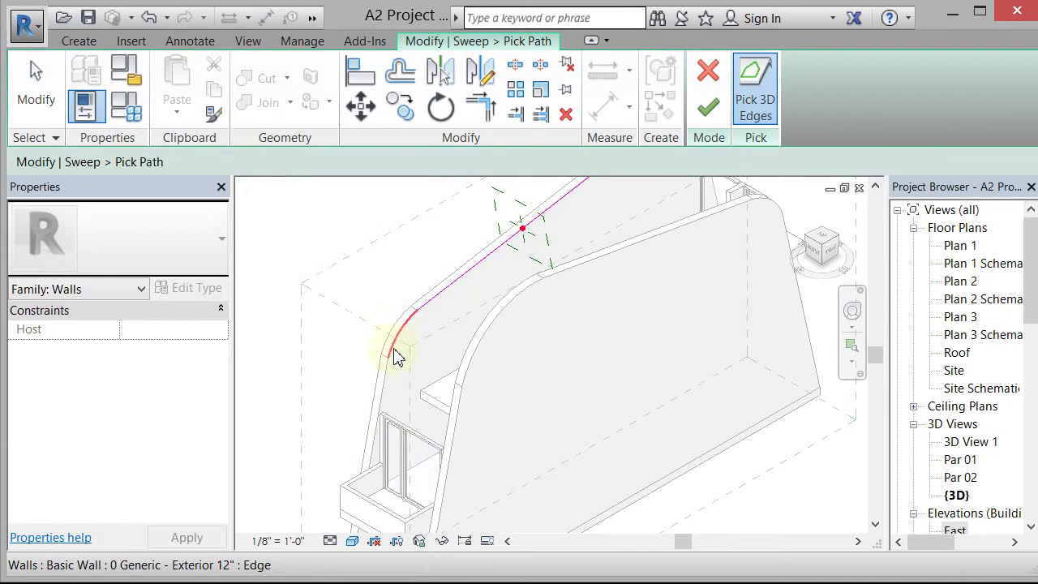
{"action": "left_click", "coordinate": [389, 381]}
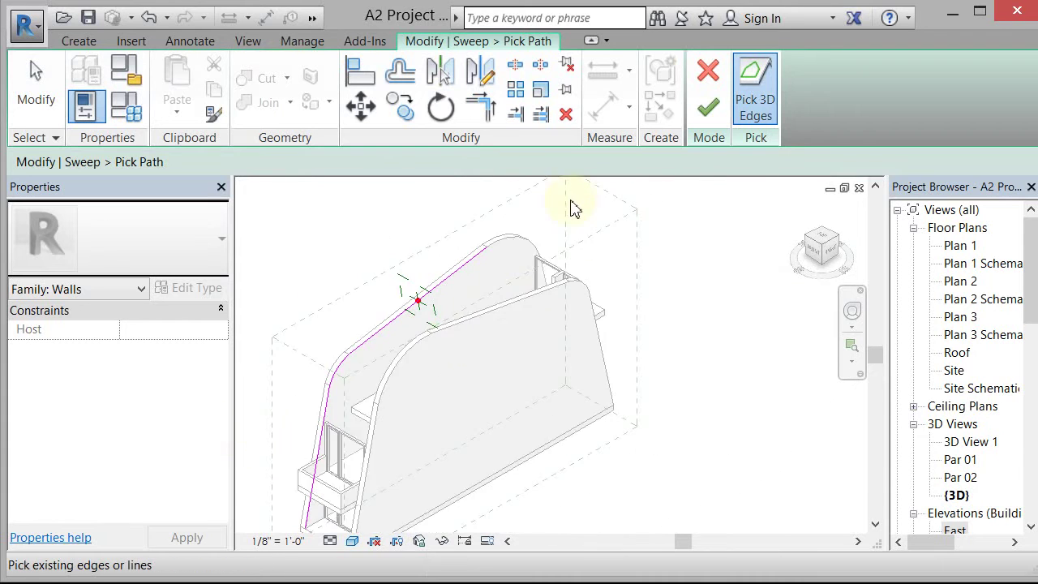
{"action": "scroll", "coordinate": [567, 209], "scroll_direction": "up", "scroll_amount": 2}
{"action": "left_click", "coordinate": [487, 268]}
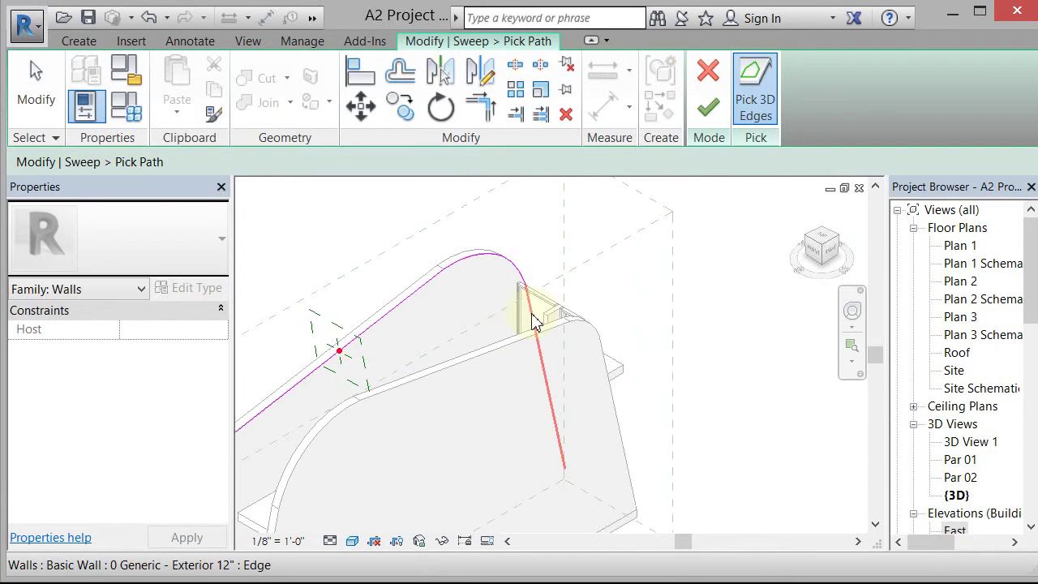
{"action": "left_click", "coordinate": [533, 321]}
{"action": "scroll", "coordinate": [619, 225], "scroll_direction": "down", "scroll_amount": 2}
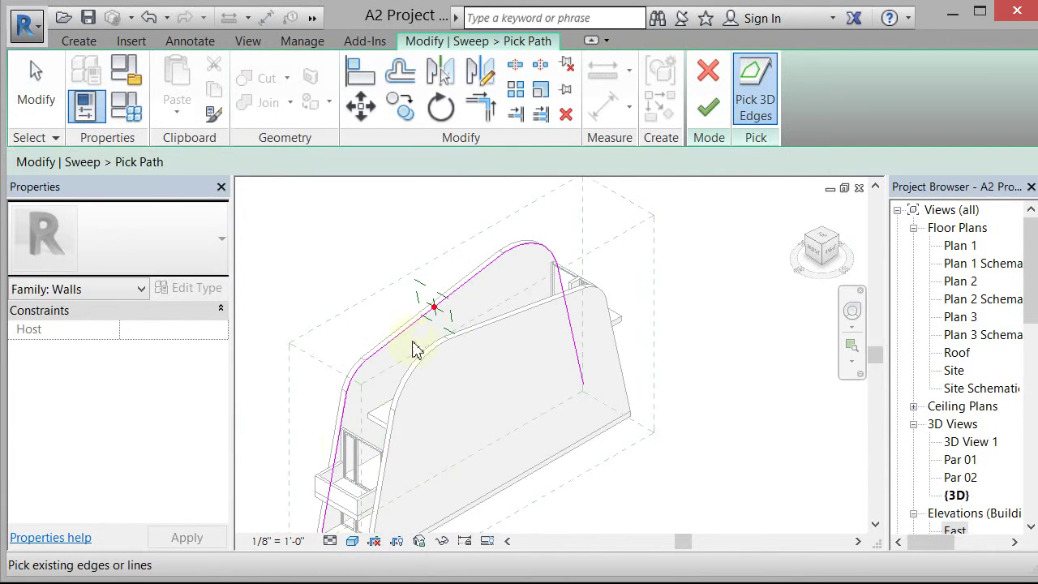
{"action": "middle_click_drag", "start_coordinate": [620, 207], "coordinate": [641, 206], "text": "shift"}
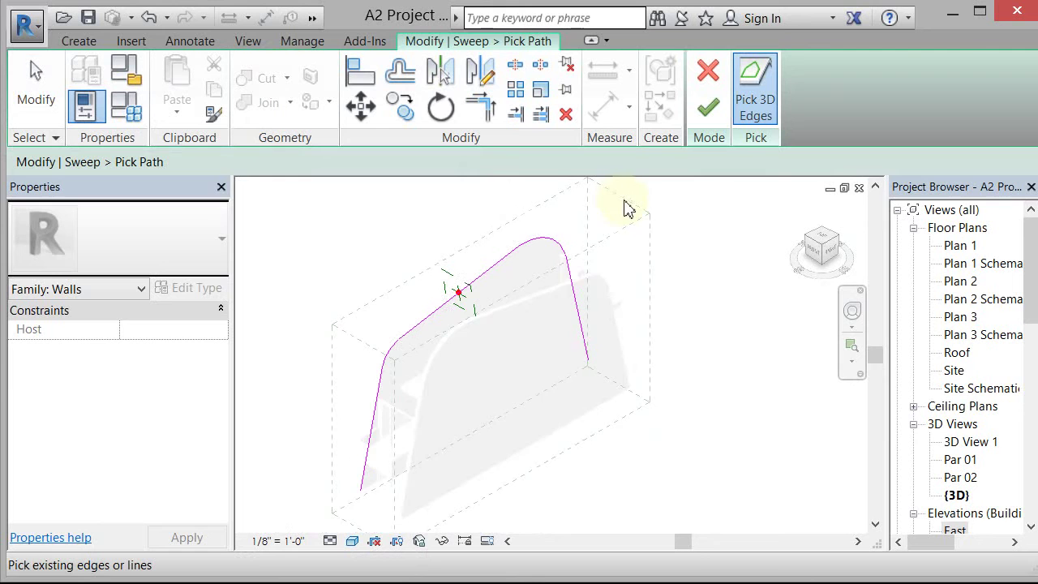
Finish the sweep path, keep the <By Sketch> profile, and begin editing that profile
{"action": "left_click", "coordinate": [708, 112]}
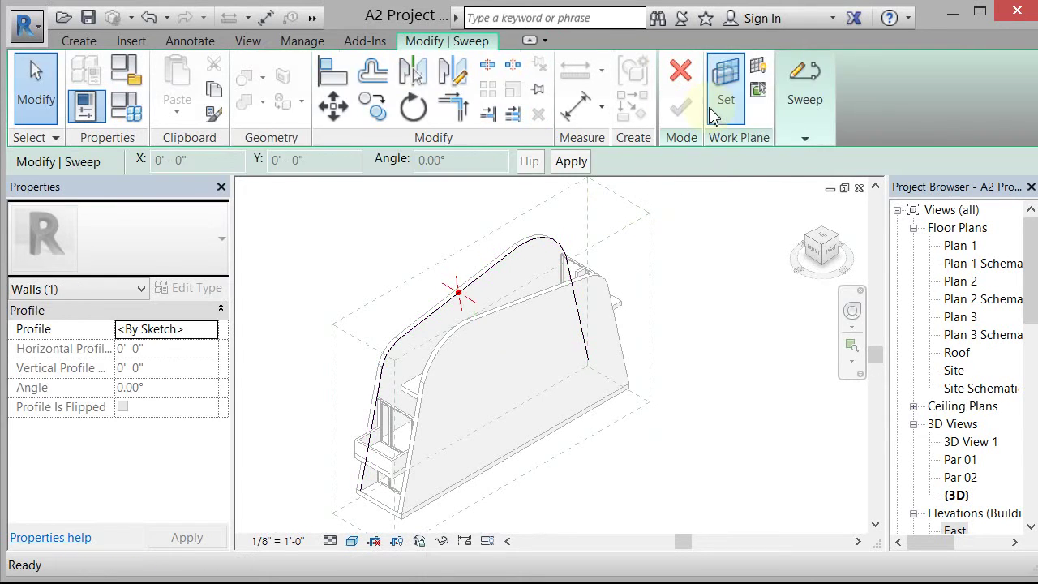
{"action": "left_click", "coordinate": [811, 138]}
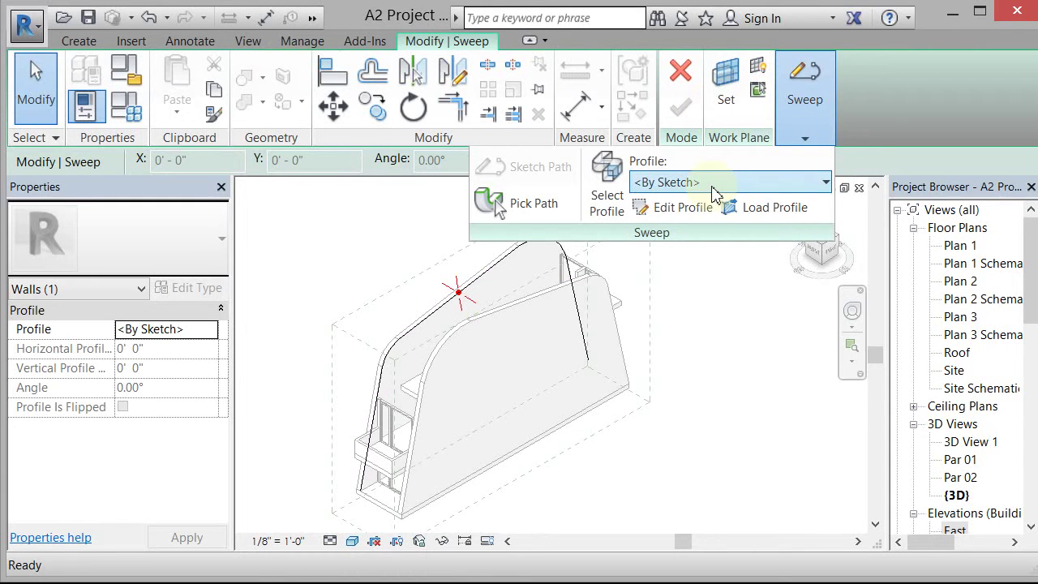
{"action": "left_click", "coordinate": [749, 185]}
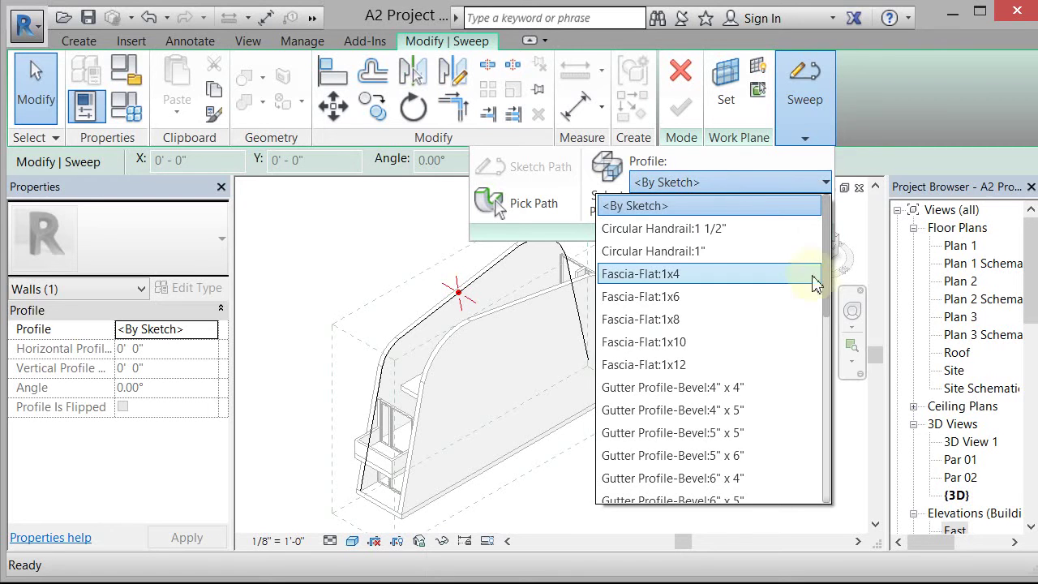
{"action": "mouse_move", "coordinate": [826, 304]}
{"action": "left_mouse_down"}
{"action": "mouse_move", "coordinate": [809, 433]}
{"action": "mouse_move", "coordinate": [824, 493]}
{"action": "mouse_move", "coordinate": [827, 294]}
{"action": "left_mouse_up"}
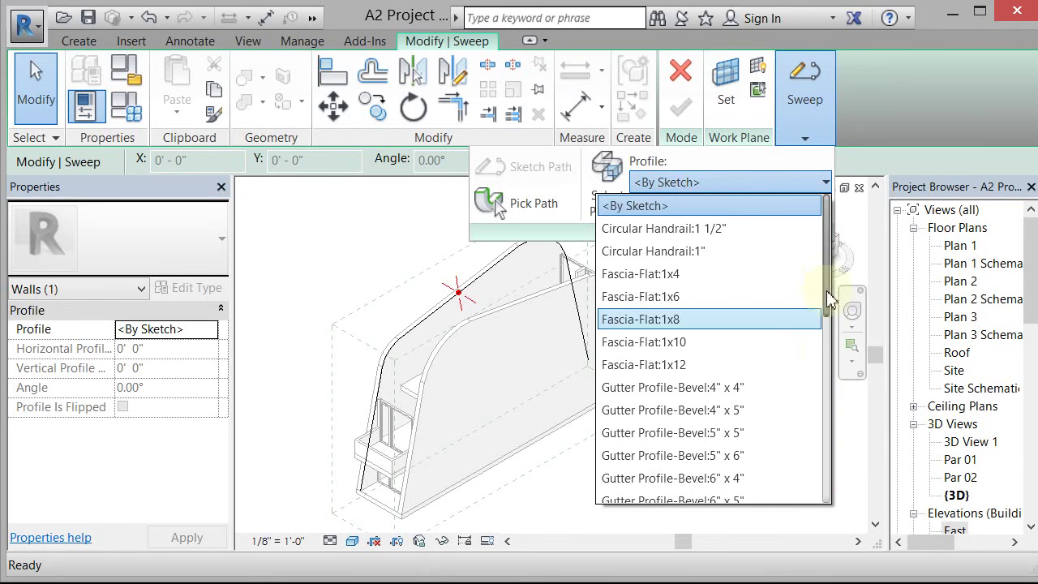
{"action": "left_click", "coordinate": [718, 209]}
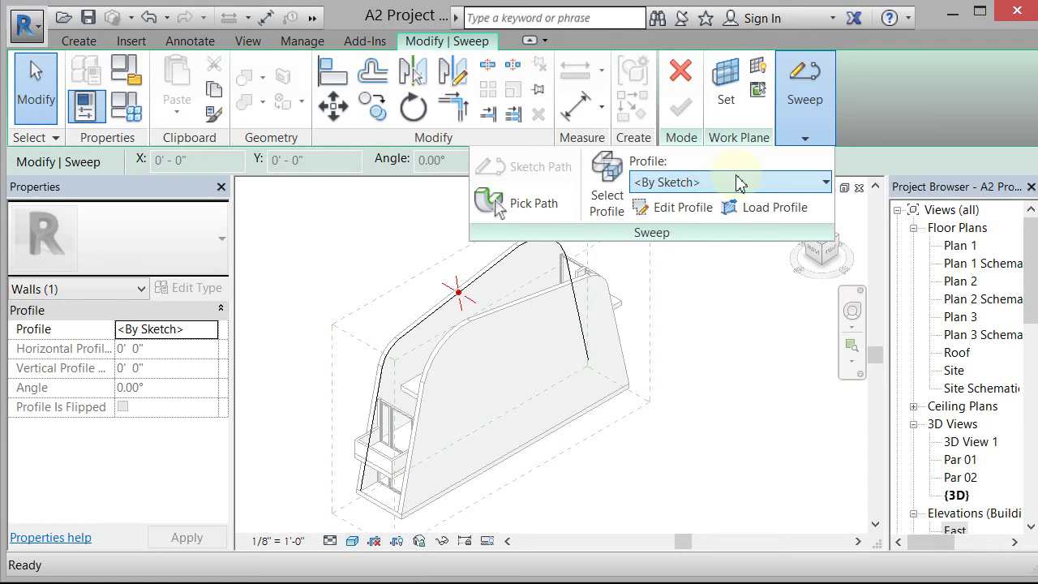
{"action": "left_click", "coordinate": [680, 209]}
On the wall plane, draw a small closed rectangular profile starting at the path point
{"action": "scroll", "coordinate": [463, 297], "scroll_direction": "up", "scroll_amount": 3}
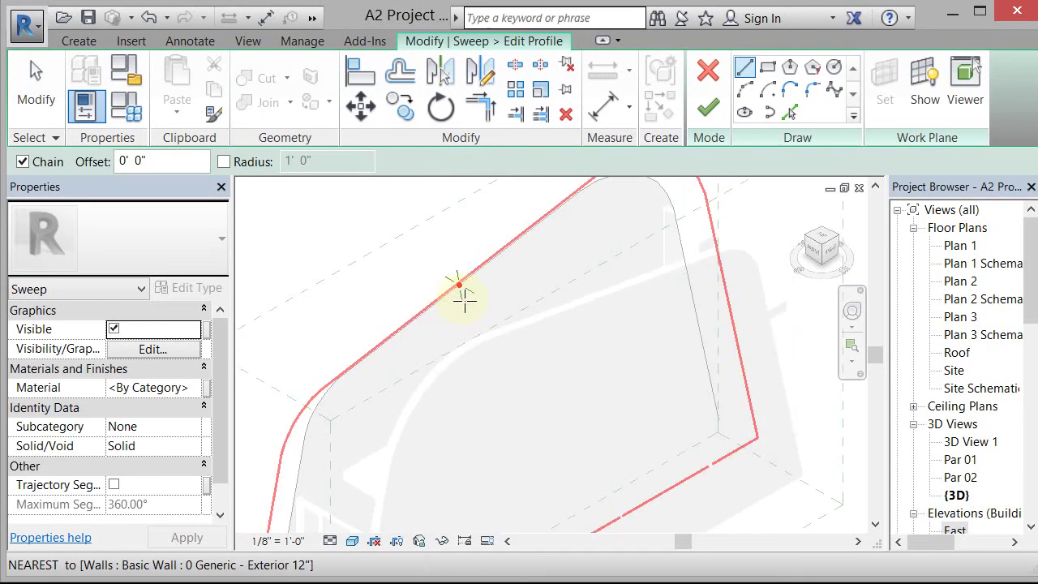
{"action": "scroll", "coordinate": [460, 292], "scroll_direction": "up", "scroll_amount": 3}
{"action": "left_click", "coordinate": [459, 279]}
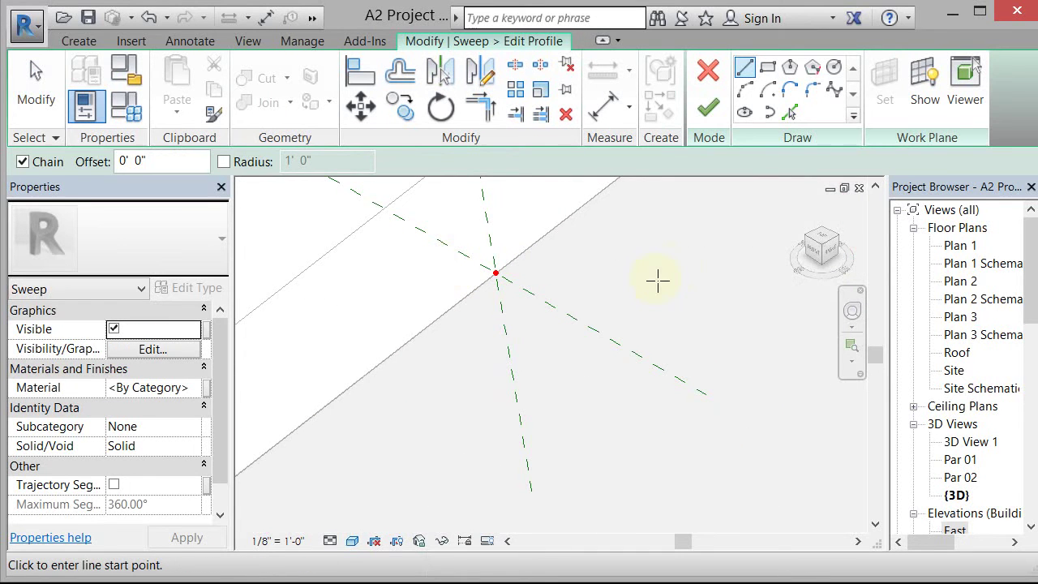
{"action": "left_click", "coordinate": [495, 272]}
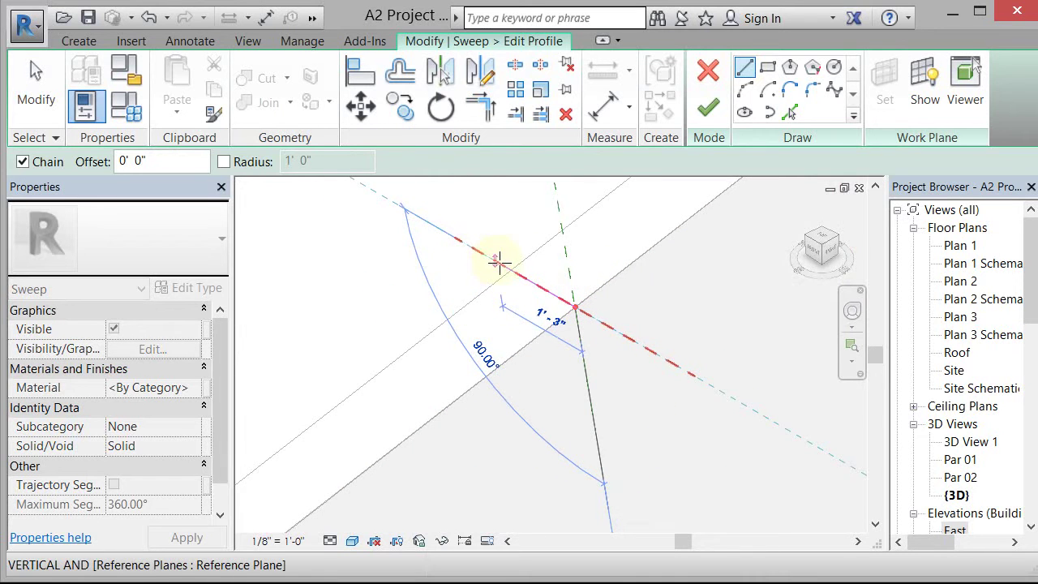
{"action": "left_click", "coordinate": [543, 290]}
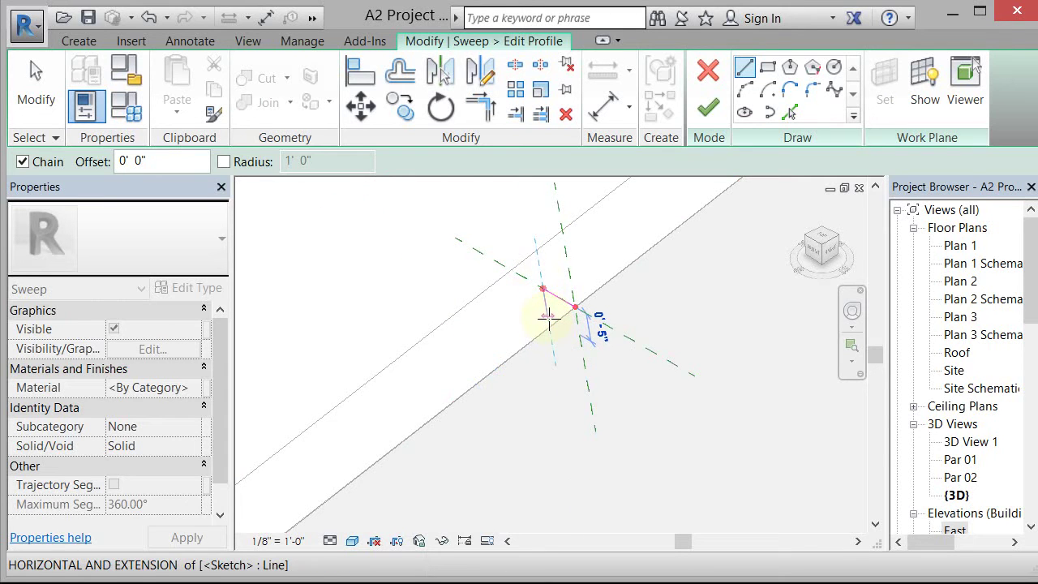
{"action": "left_click", "coordinate": [548, 312]}
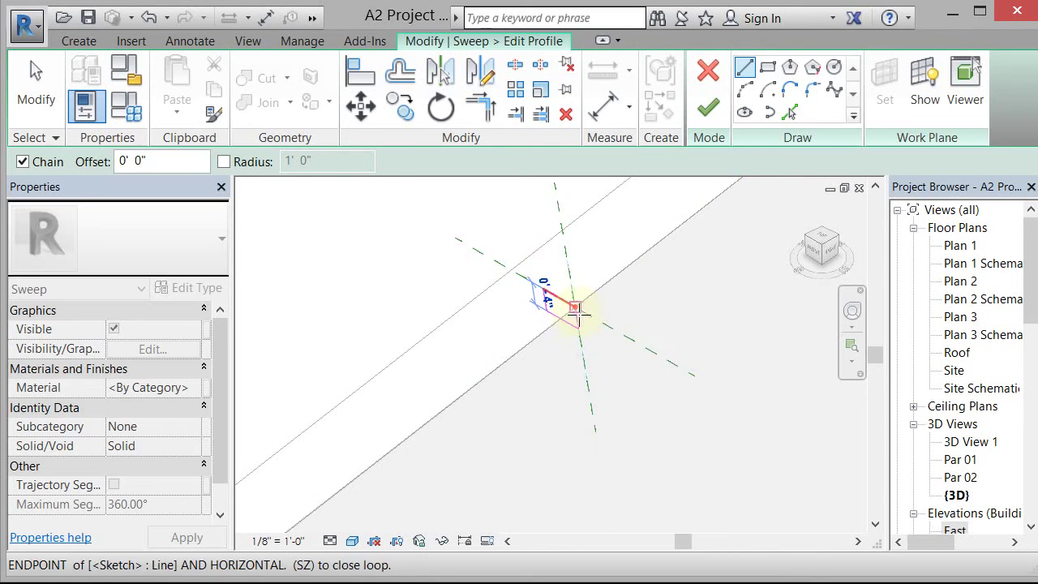
{"action": "left_click", "coordinate": [574, 308]}
{"action": "left_click", "coordinate": [36, 85]}
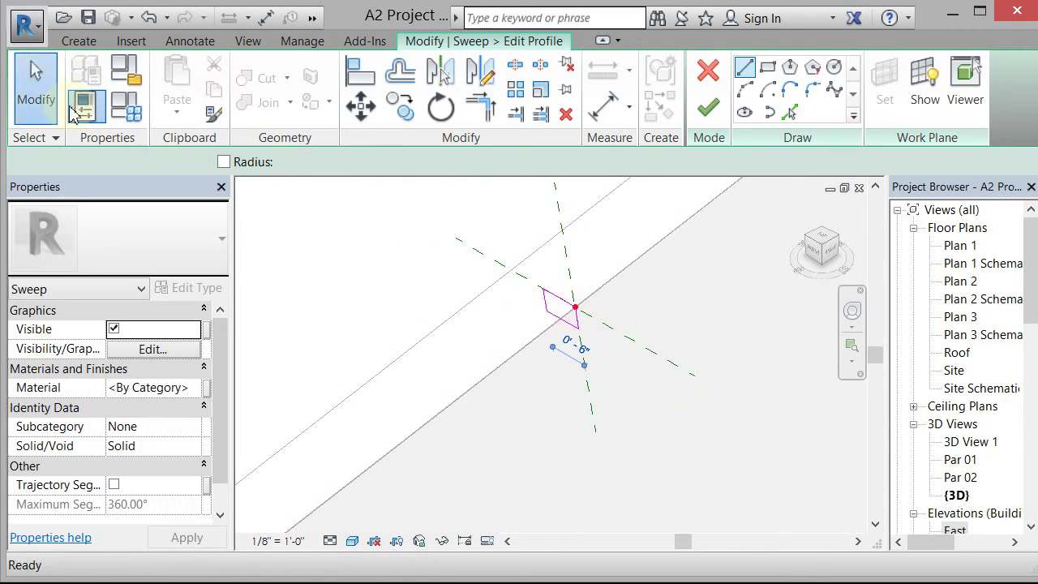
Zoom to review the rectangular profile and finish its sketch
{"action": "scroll", "coordinate": [541, 353], "scroll_direction": "down", "scroll_amount": 2}
{"action": "scroll", "coordinate": [542, 352], "scroll_direction": "down", "scroll_amount": 1}
{"action": "scroll", "coordinate": [541, 350], "scroll_direction": "down", "scroll_amount": 1}
{"action": "scroll", "coordinate": [544, 348], "scroll_direction": "down", "scroll_amount": 1}
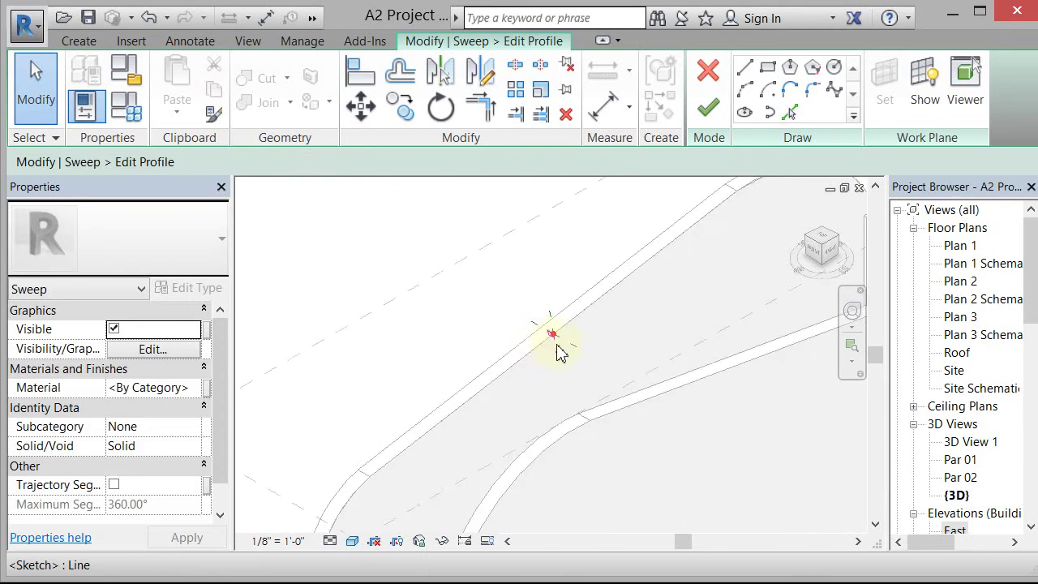
{"action": "scroll", "coordinate": [568, 357], "scroll_direction": "down", "scroll_amount": 1}
{"action": "scroll", "coordinate": [560, 357], "scroll_direction": "up", "scroll_amount": 2}
{"action": "scroll", "coordinate": [547, 342], "scroll_direction": "up", "scroll_amount": 1}
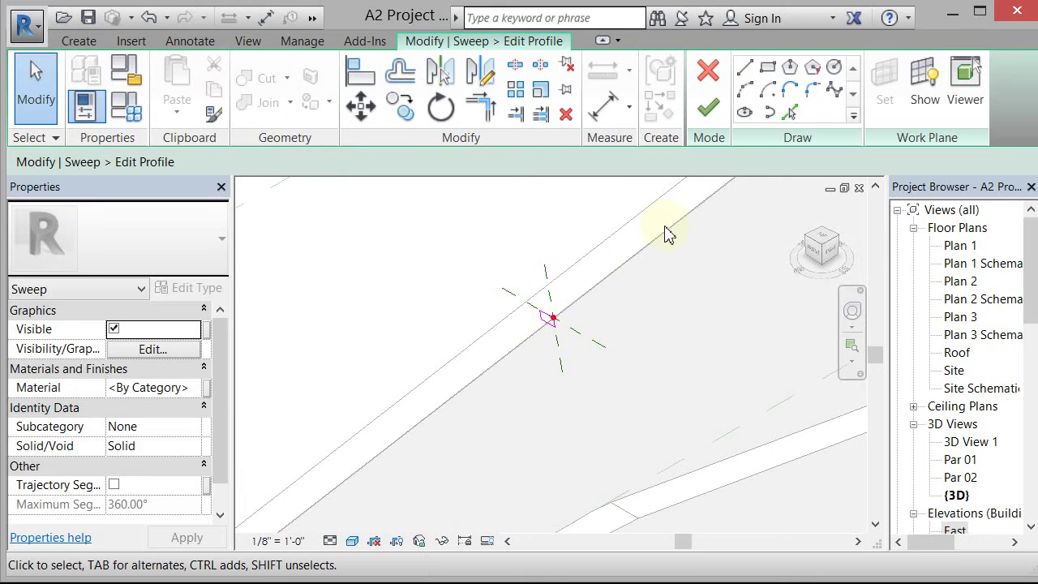
{"action": "left_click", "coordinate": [708, 108]}
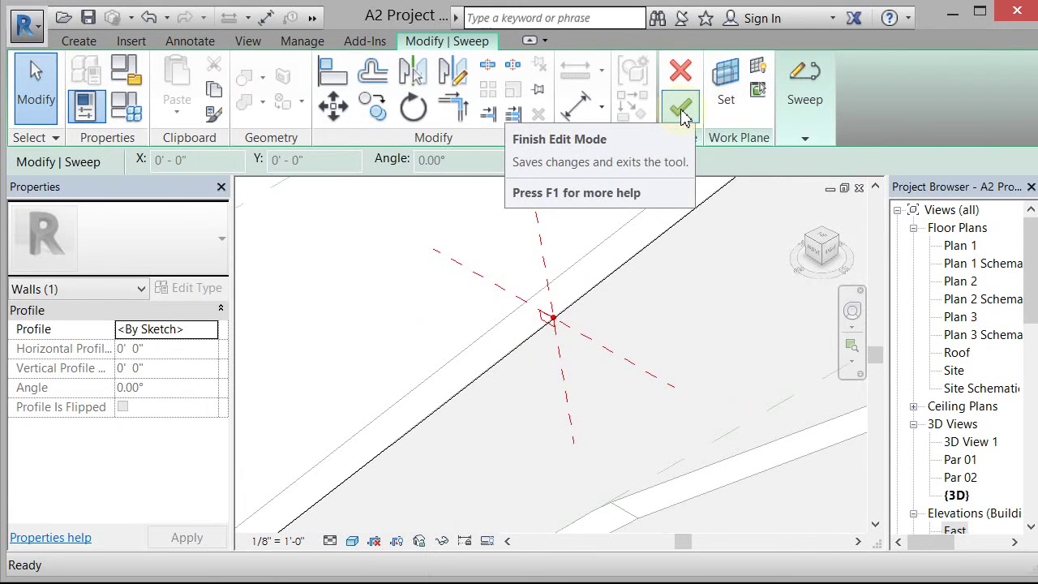
Finish the sweep and set its Solid/Void property to Void
{"action": "left_click", "coordinate": [681, 111]}
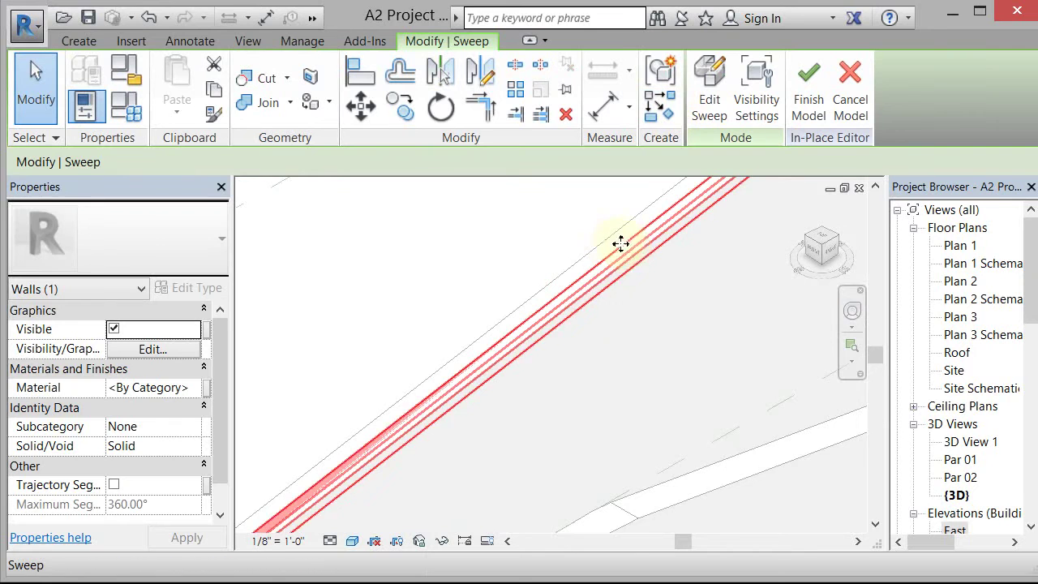
{"action": "scroll", "coordinate": [631, 247], "scroll_direction": "down", "scroll_amount": 2}
{"action": "scroll", "coordinate": [631, 247], "scroll_direction": "down", "scroll_amount": 2}
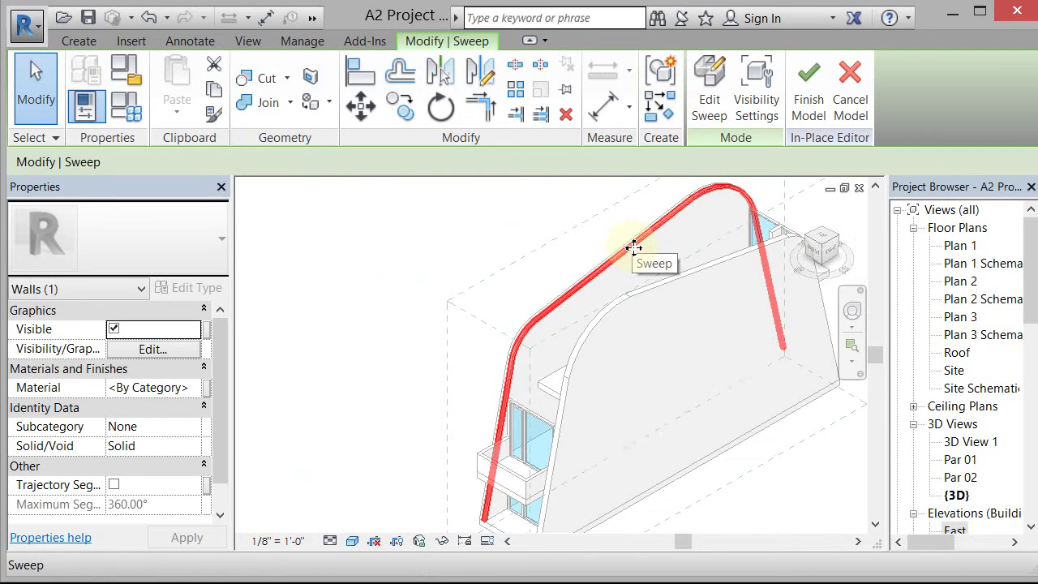
{"action": "scroll", "coordinate": [633, 248], "scroll_direction": "up", "scroll_amount": 3}
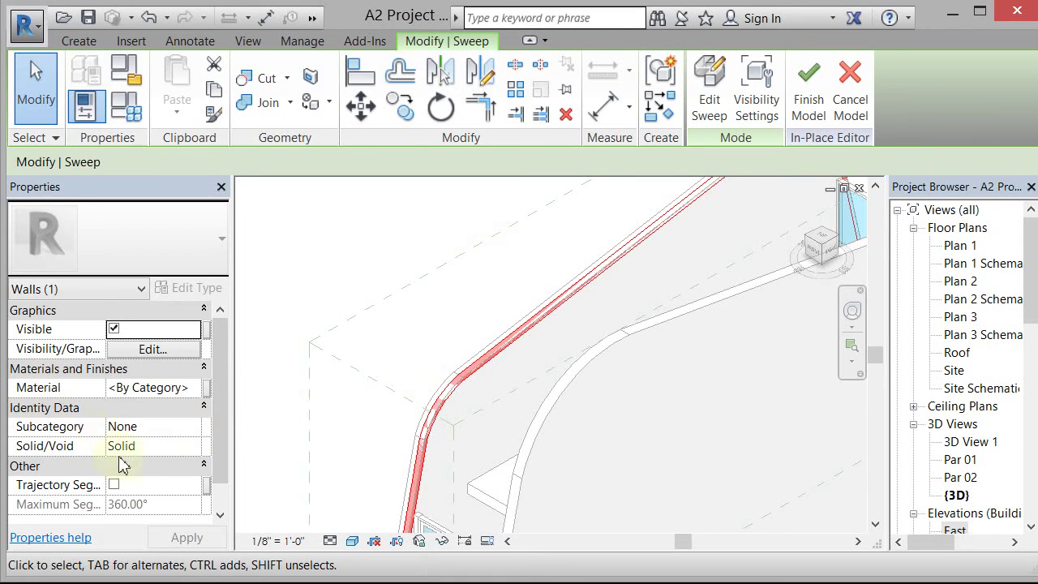
{"action": "left_click", "coordinate": [195, 446]}
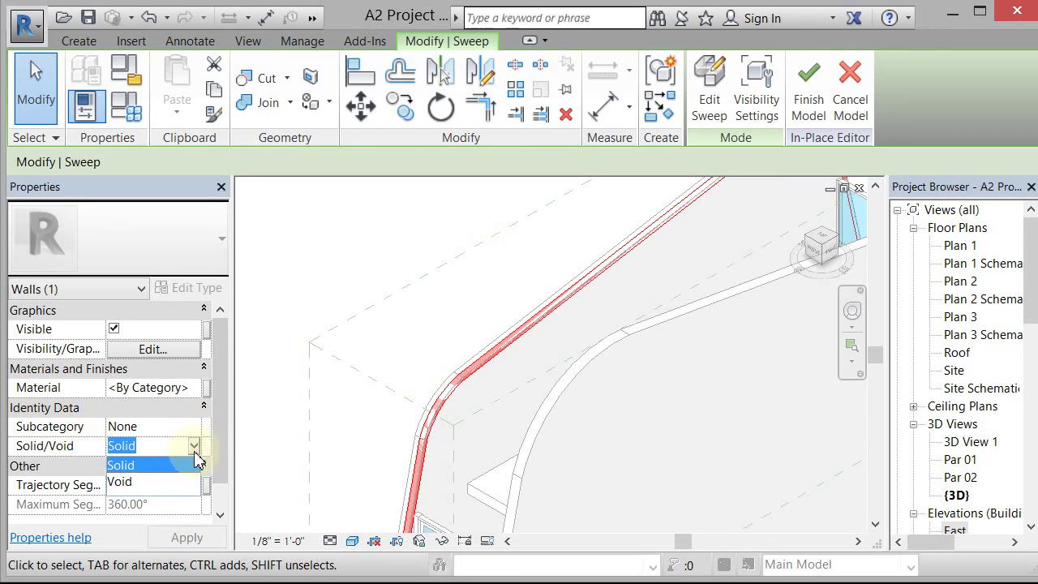
{"action": "left_click", "coordinate": [170, 484]}
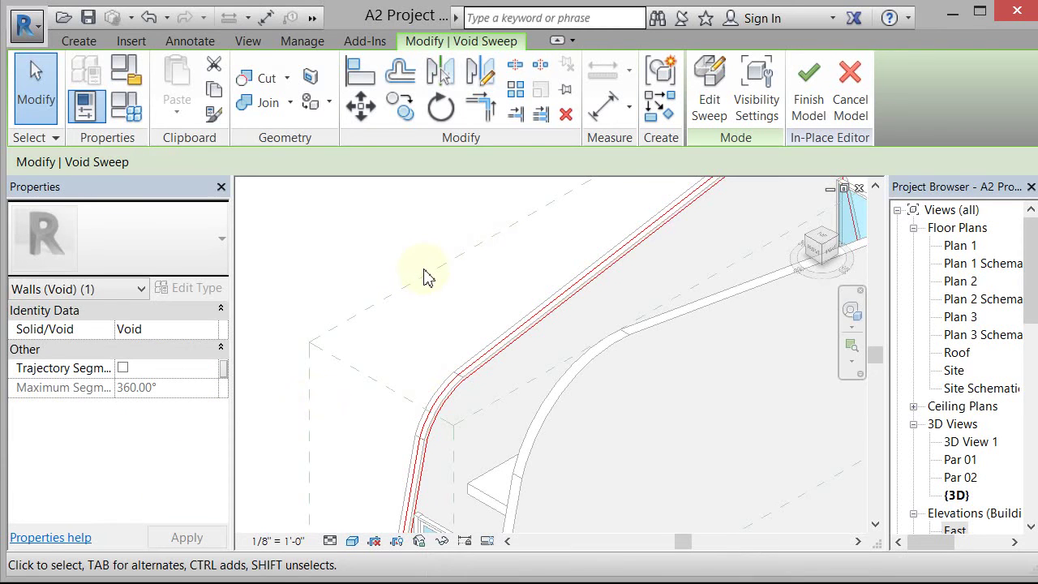
Cut the wall with the void sweep and finish the in-place model
{"action": "left_click", "coordinate": [261, 78]}
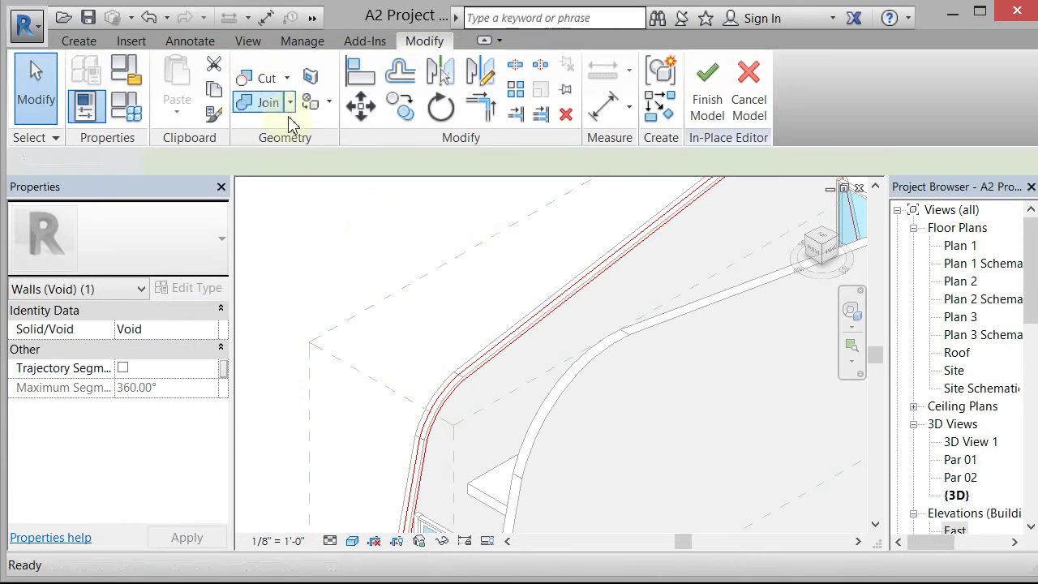
{"action": "left_click", "coordinate": [505, 332]}
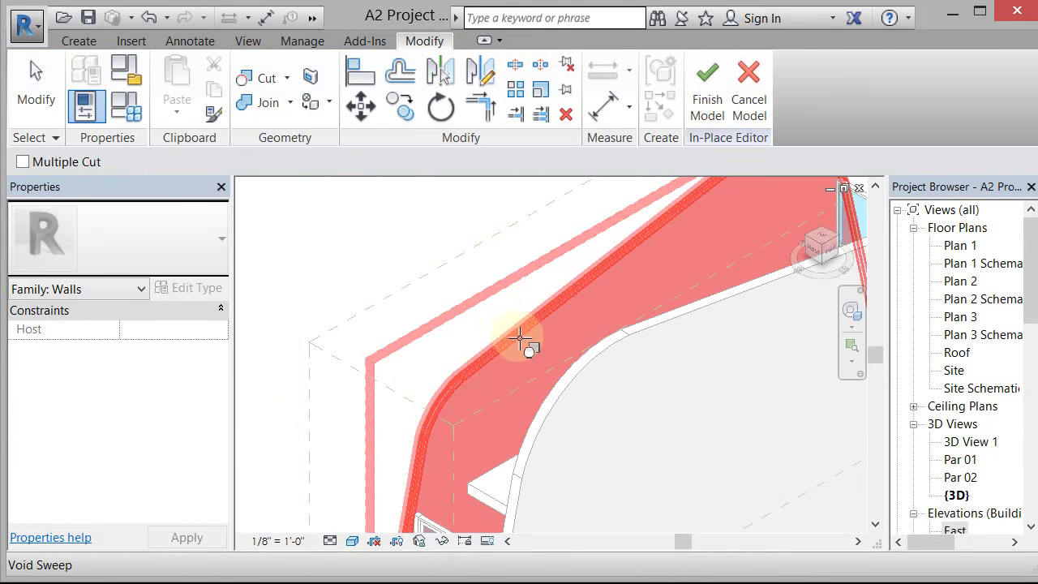
{"action": "left_click", "coordinate": [528, 347]}
{"action": "left_click", "coordinate": [706, 93]}
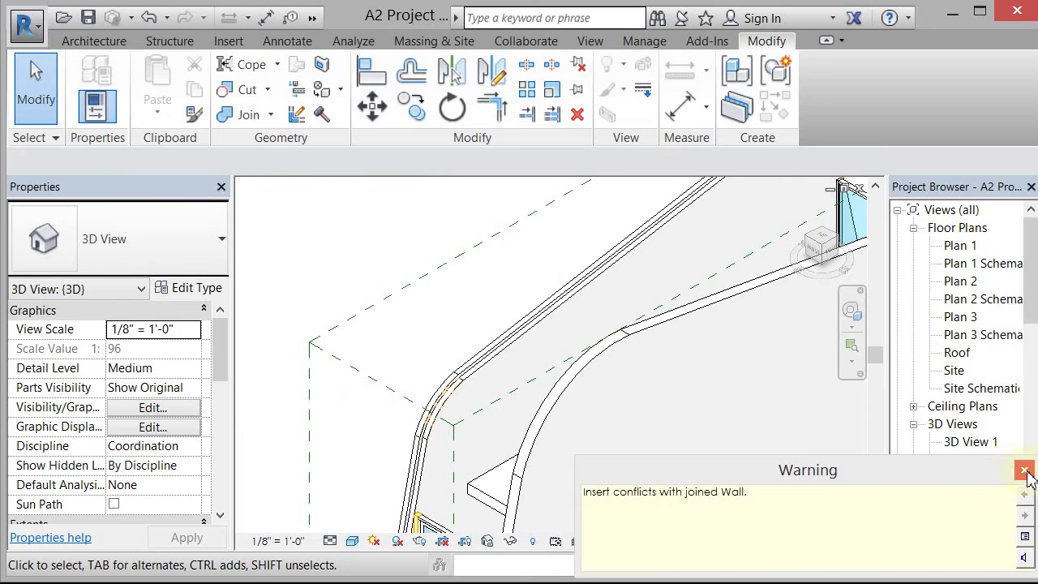
Close the joined-wall warning, then orbit, zoom and pan to inspect the groove along the wall top
{"action": "left_click", "coordinate": [1025, 471]}
{"action": "mouse_move", "coordinate": [484, 311]}
{"action": "middle_mouse_down", "text": "shift"}
{"action": "mouse_move", "coordinate": [581, 324]}
{"action": "mouse_move", "coordinate": [607, 297]}
{"action": "mouse_move", "coordinate": [655, 308]}
{"action": "mouse_move", "coordinate": [591, 262]}
{"action": "mouse_move", "coordinate": [429, 388]}
{"action": "middle_mouse_up", "text": "shift"}
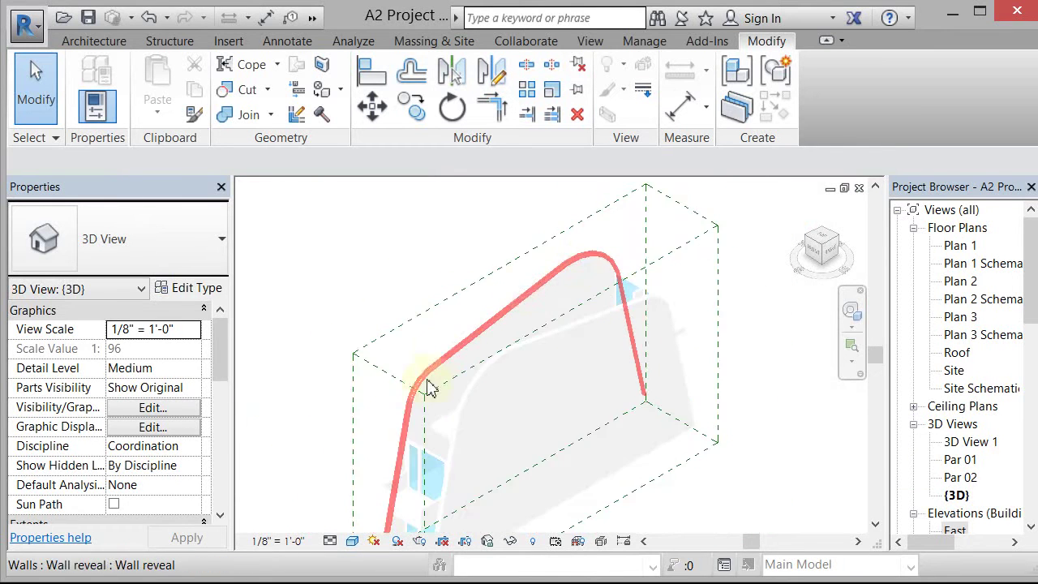
{"action": "scroll", "coordinate": [405, 389], "scroll_direction": "up", "scroll_amount": 3}
{"action": "scroll", "coordinate": [405, 389], "scroll_direction": "up", "scroll_amount": 2}
{"action": "scroll", "coordinate": [437, 369], "scroll_direction": "up", "scroll_amount": 2}
{"action": "scroll", "coordinate": [487, 349], "scroll_direction": "up", "scroll_amount": 1}
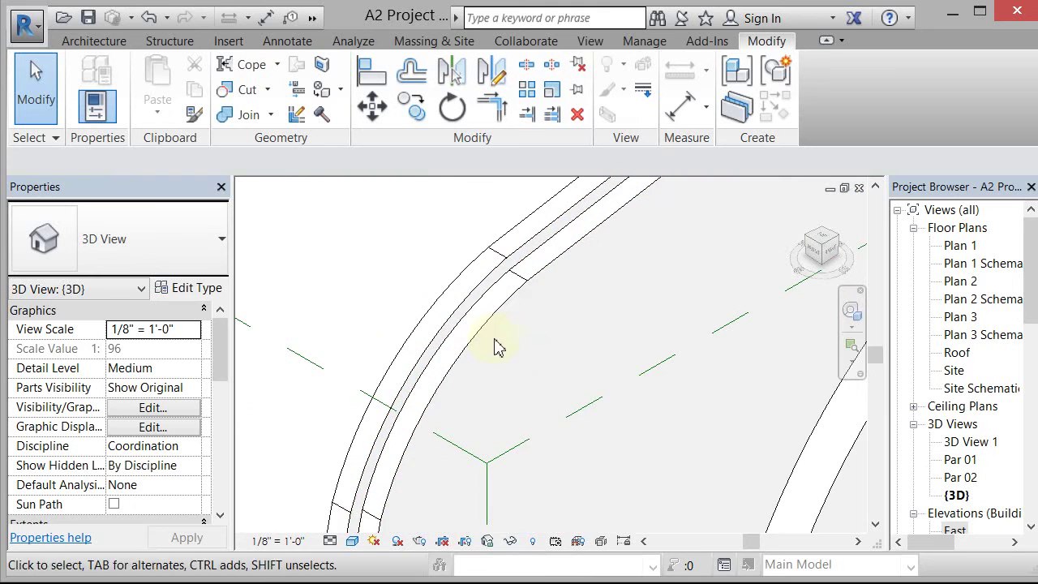
{"action": "scroll", "coordinate": [516, 280], "scroll_direction": "up", "scroll_amount": 1}
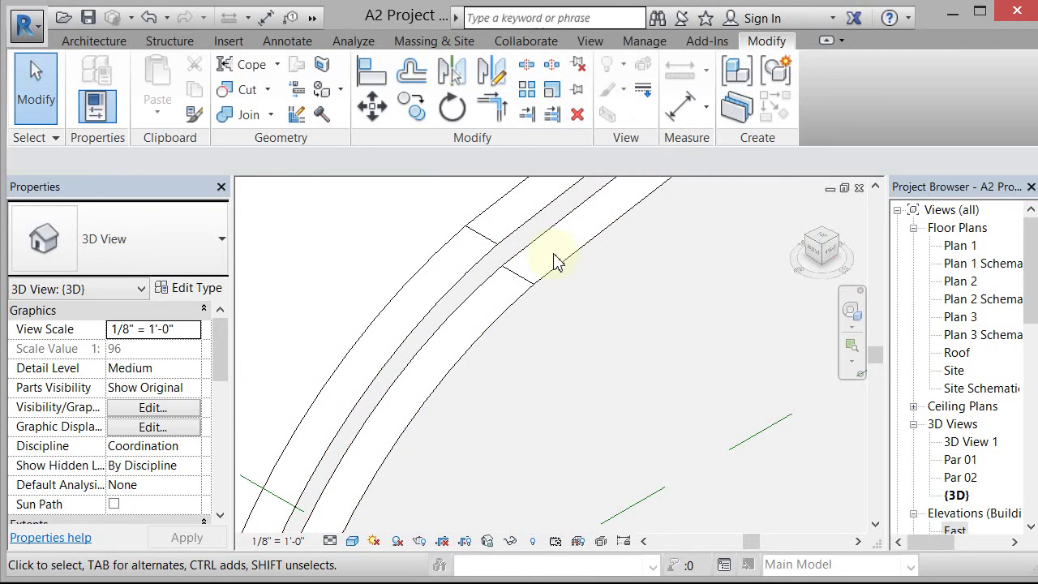
{"action": "scroll", "coordinate": [554, 263], "scroll_direction": "up", "scroll_amount": 1}
{"action": "scroll", "coordinate": [556, 264], "scroll_direction": "down", "scroll_amount": 3}
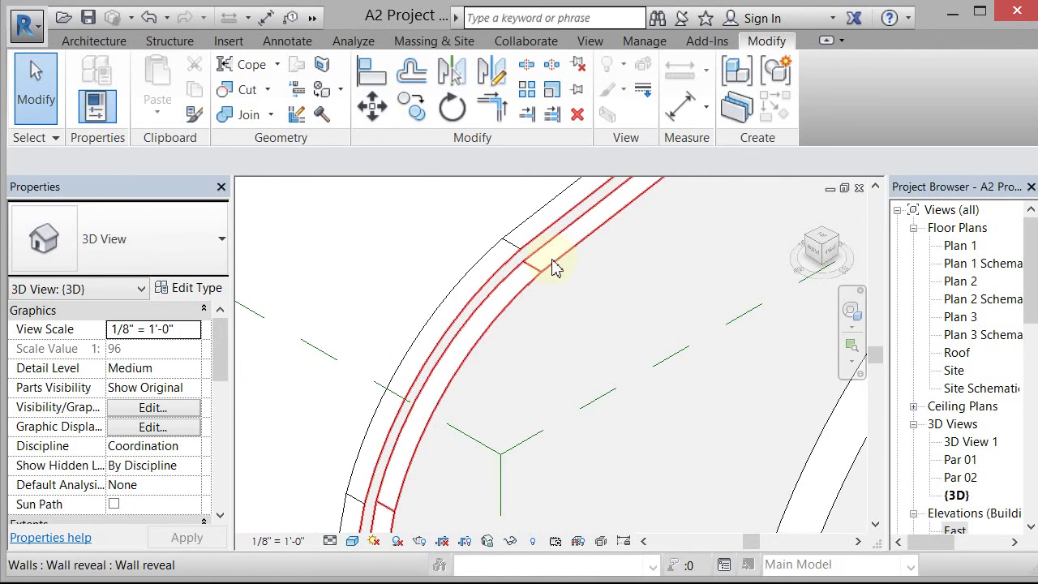
{"action": "scroll", "coordinate": [552, 266], "scroll_direction": "down", "scroll_amount": 2}
{"action": "scroll", "coordinate": [567, 276], "scroll_direction": "down", "scroll_amount": 1}
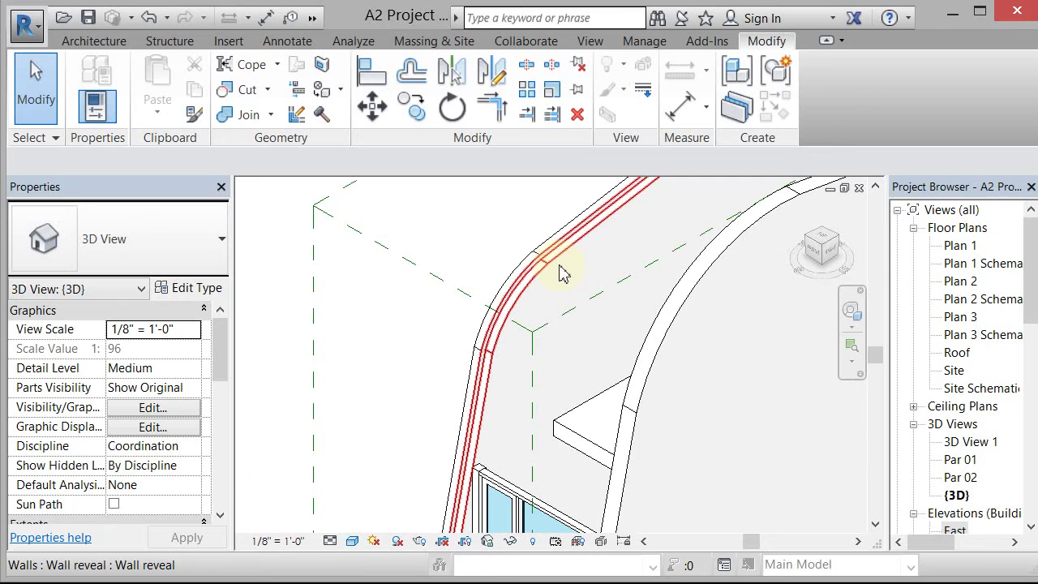
{"action": "mouse_move", "coordinate": [401, 289]}
{"action": "middle_mouse_down", "text": "shift"}
{"action": "mouse_move", "coordinate": [365, 297]}
{"action": "mouse_move", "coordinate": [387, 328]}
{"action": "mouse_move", "coordinate": [365, 321]}
{"action": "middle_mouse_up", "text": "shift"}
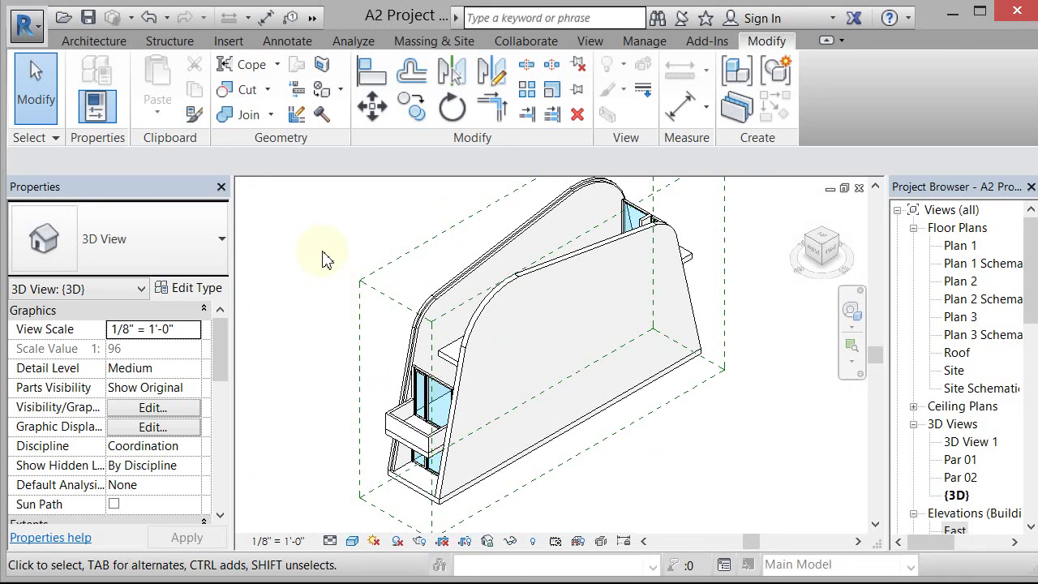
{"action": "middle_click_drag", "start_coordinate": [359, 241], "coordinate": [363, 289]}
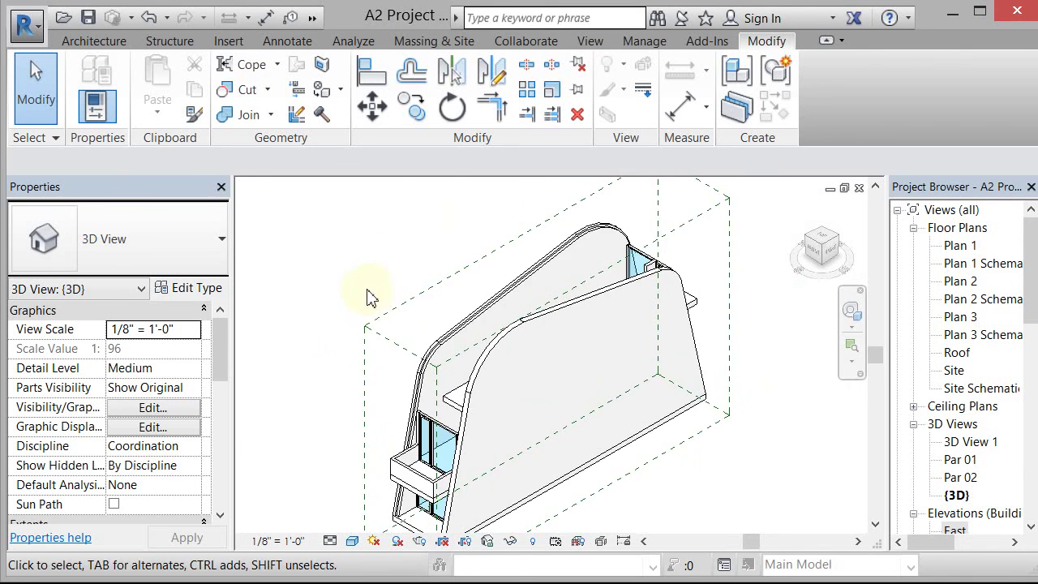